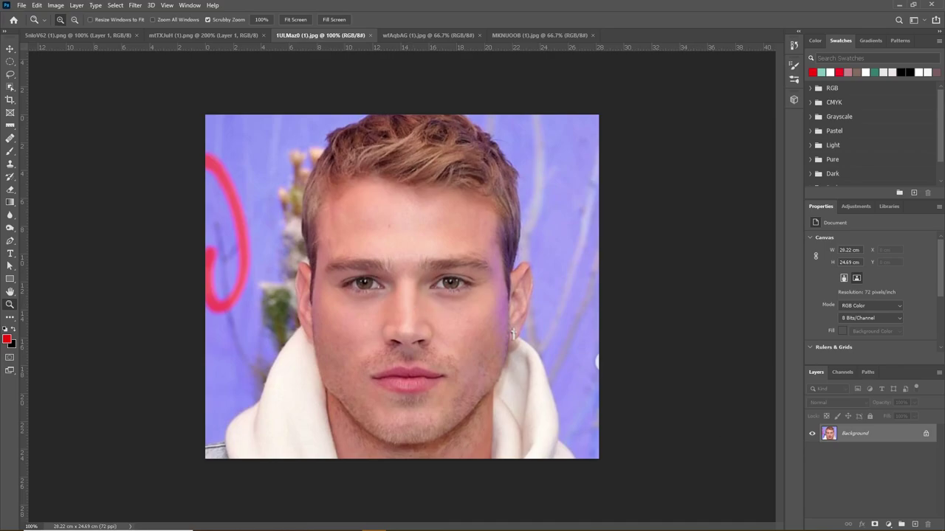
Measure the nasolabial angle between the nose base and upper lip in the wfAqbAG profile photo with the Ruler tool.
{"action": "left_click", "coordinate": [412, 36]}
{"action": "left_click", "coordinate": [437, 304]}
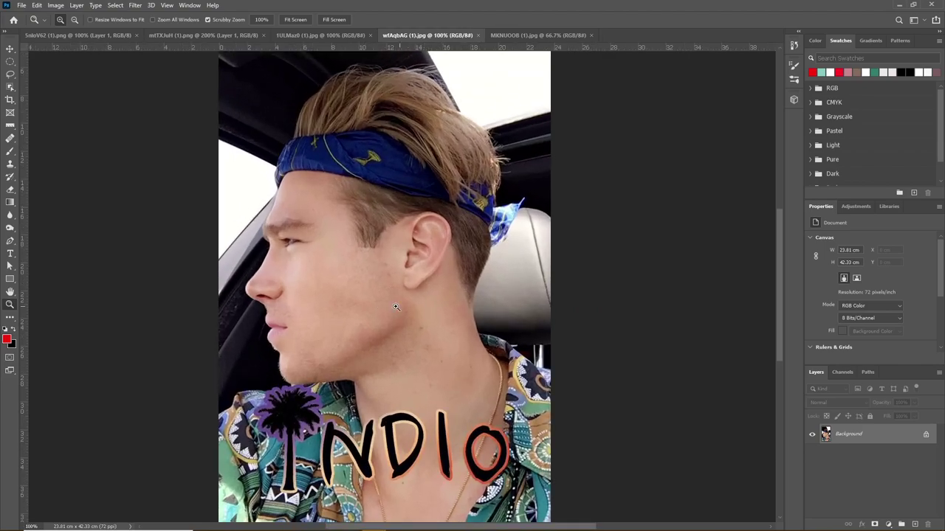
{"action": "left_click", "coordinate": [251, 332]}
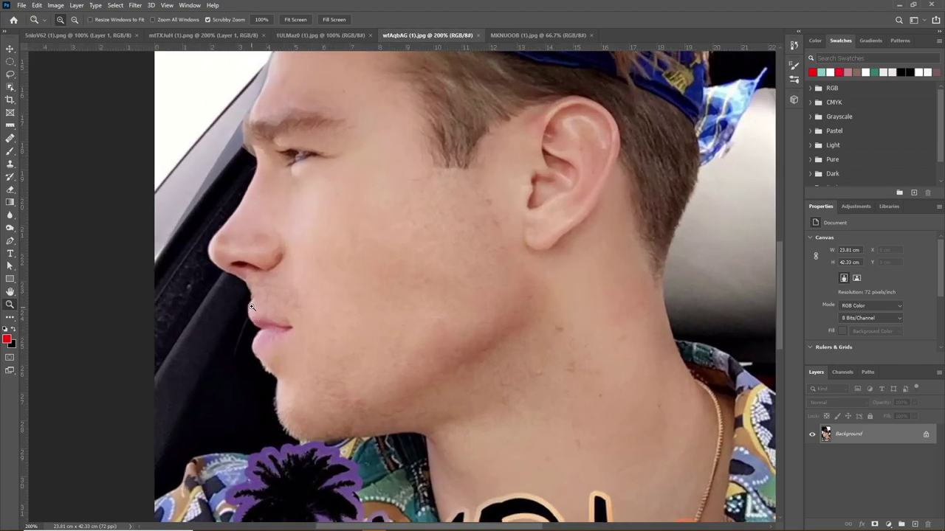
{"action": "key", "text": "i"}
{"action": "left_click_drag", "start_coordinate": [199, 257], "coordinate": [240, 279]}
{"action": "key", "text": "super"}
{"action": "key", "text": "super"}
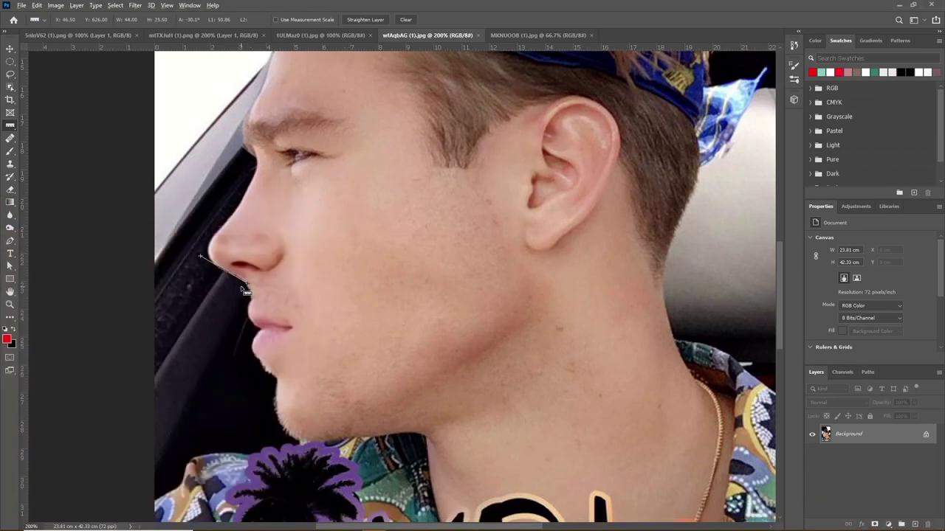
{"action": "left_click_drag", "start_coordinate": [243, 282], "coordinate": [247, 339]}
{"action": "left_click_drag", "start_coordinate": [198, 256], "coordinate": [192, 251]}
Write "119-" in red brush strokes on the cheek.
{"action": "key", "text": "b"}
{"action": "mouse_move", "coordinate": [332, 246]}
{"action": "left_mouse_down"}
{"action": "mouse_move", "coordinate": [370, 235]}
{"action": "mouse_move", "coordinate": [378, 266]}
{"action": "mouse_move", "coordinate": [404, 248]}
{"action": "left_mouse_up"}
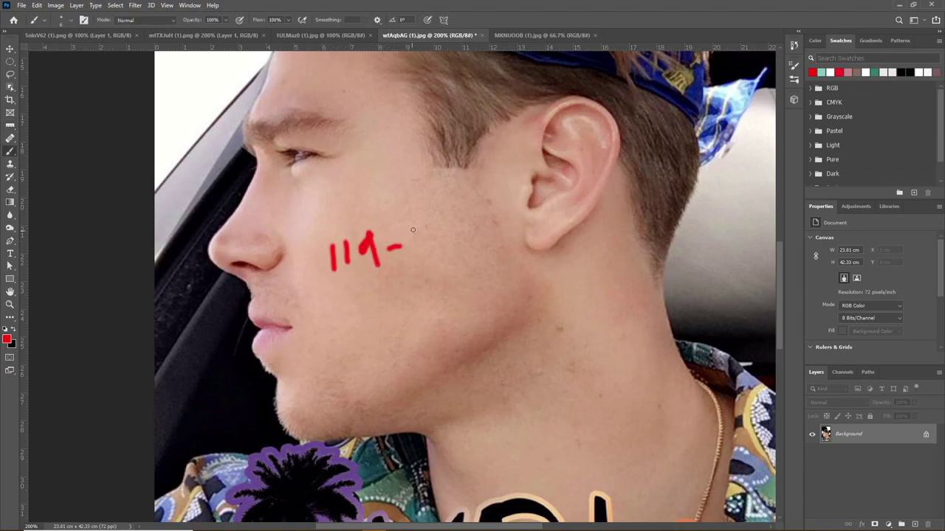
Measure the nasolabial angle in the MKNUOOB profile photo with the Ruler tool, adjusting its vertex and nose-side end.
{"action": "left_click", "coordinate": [528, 34]}
{"action": "left_click", "coordinate": [9, 305]}
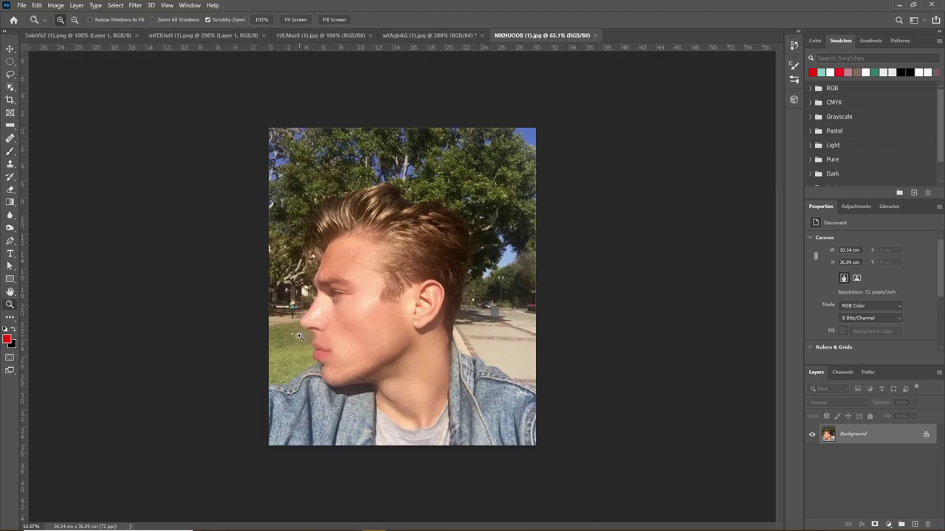
{"action": "left_click", "coordinate": [298, 337]}
{"action": "left_click", "coordinate": [297, 337]}
{"action": "left_click", "coordinate": [297, 338]}
{"action": "key", "text": "i"}
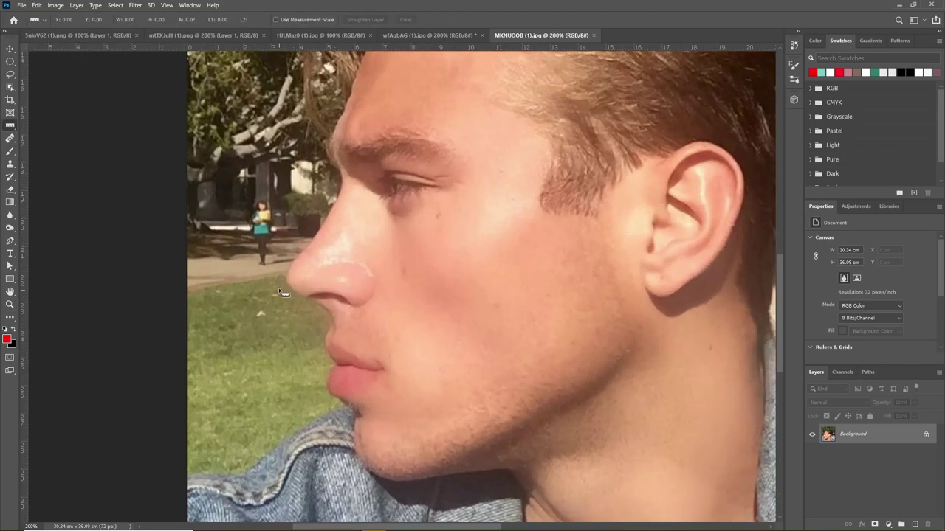
{"action": "mouse_move", "coordinate": [278, 287]}
{"action": "left_mouse_down"}
{"action": "mouse_move", "coordinate": [329, 312]}
{"action": "mouse_move", "coordinate": [320, 364]}
{"action": "left_mouse_up"}
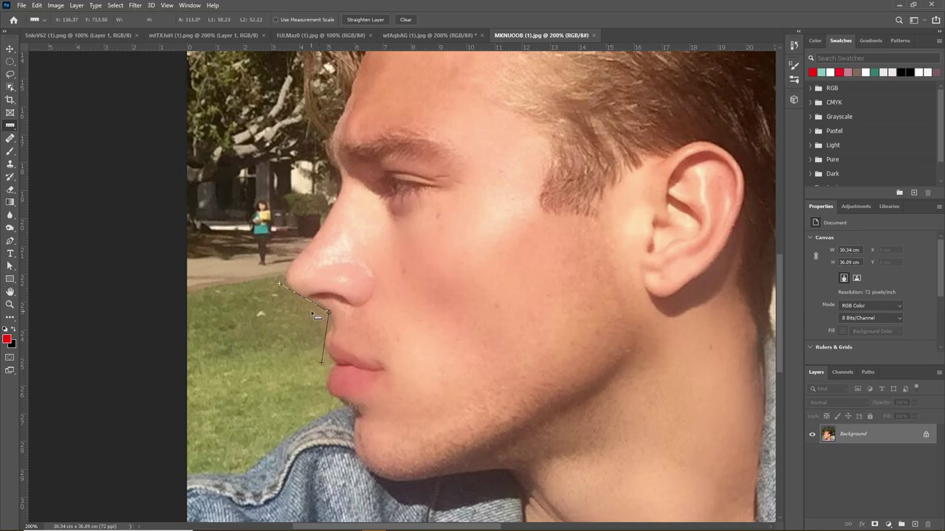
{"action": "left_click_drag", "start_coordinate": [329, 311], "coordinate": [326, 313]}
{"action": "left_click_drag", "start_coordinate": [279, 285], "coordinate": [271, 278]}
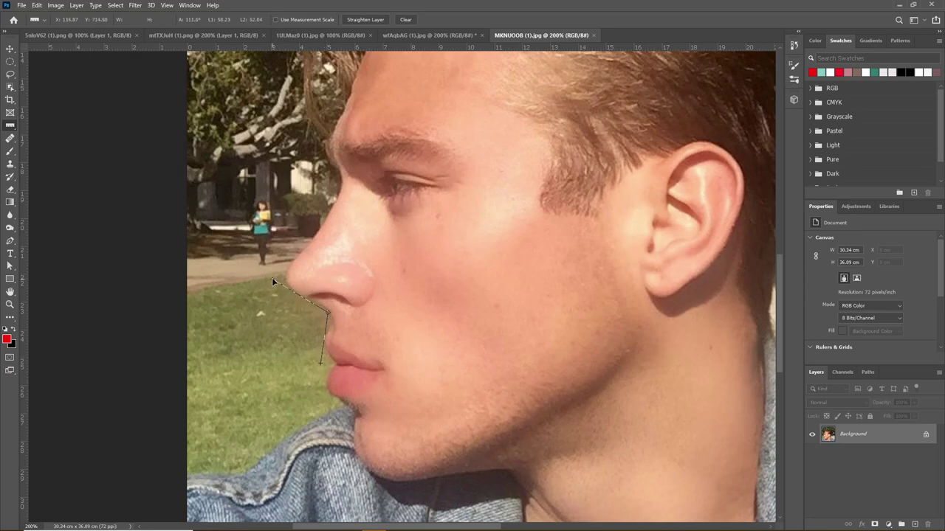
Return to the wfAqbAG photo, underline "119-" in red, and write "94 - 117" below it with each number underlined.
{"action": "left_click", "coordinate": [433, 36]}
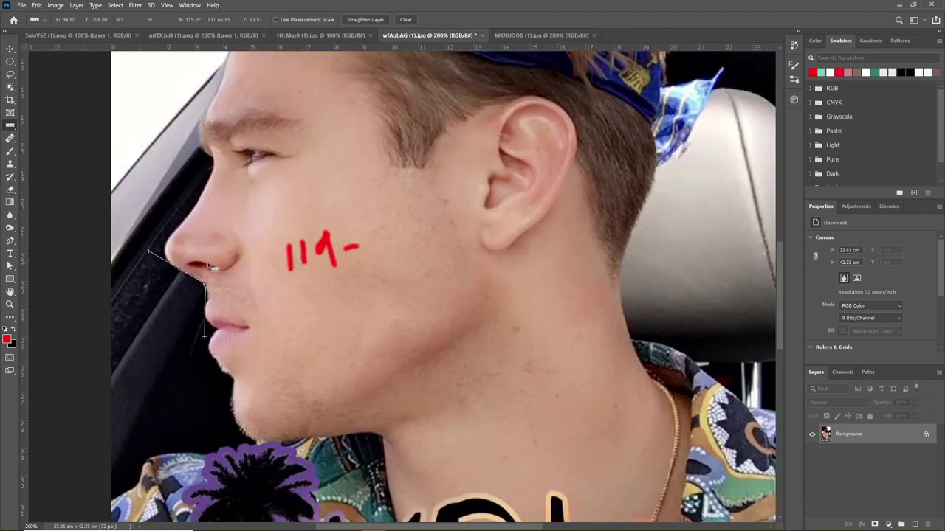
{"action": "left_click_drag", "start_coordinate": [206, 284], "coordinate": [205, 285]}
{"action": "key", "text": "b"}
{"action": "left_click", "coordinate": [280, 280]}
{"action": "left_click", "coordinate": [370, 271], "text": "shift"}
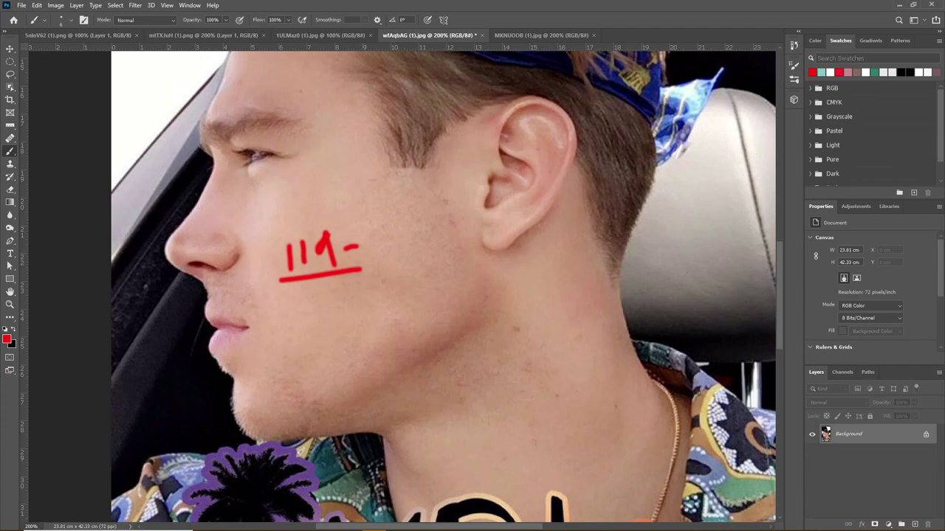
{"action": "mouse_move", "coordinate": [339, 303]}
{"action": "left_mouse_down"}
{"action": "mouse_move", "coordinate": [359, 300]}
{"action": "mouse_move", "coordinate": [356, 325]}
{"action": "mouse_move", "coordinate": [384, 309]}
{"action": "mouse_move", "coordinate": [388, 335]}
{"action": "mouse_move", "coordinate": [432, 309]}
{"action": "mouse_move", "coordinate": [451, 322]}
{"action": "left_mouse_up"}
{"action": "mouse_move", "coordinate": [470, 292]}
{"action": "left_mouse_down"}
{"action": "mouse_move", "coordinate": [476, 313]}
{"action": "mouse_move", "coordinate": [495, 289]}
{"action": "mouse_move", "coordinate": [496, 320]}
{"action": "left_mouse_up"}
{"action": "left_click_drag", "start_coordinate": [436, 338], "coordinate": [522, 329]}
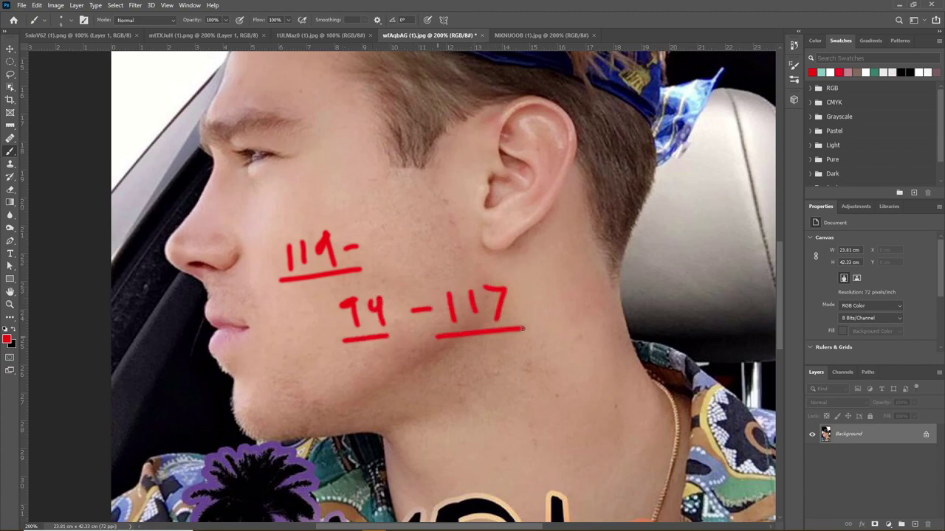
Undo all the red handwritten numbers and underlines on the wfAqbAG photo.
{"action": "key", "text": "ctrl+z"}
{"action": "key", "text": "ctrl+z"}
{"action": "key", "text": "ctrl+z"}
{"action": "key", "text": "ctrl+z"}
{"action": "key", "text": "ctrl+z"}
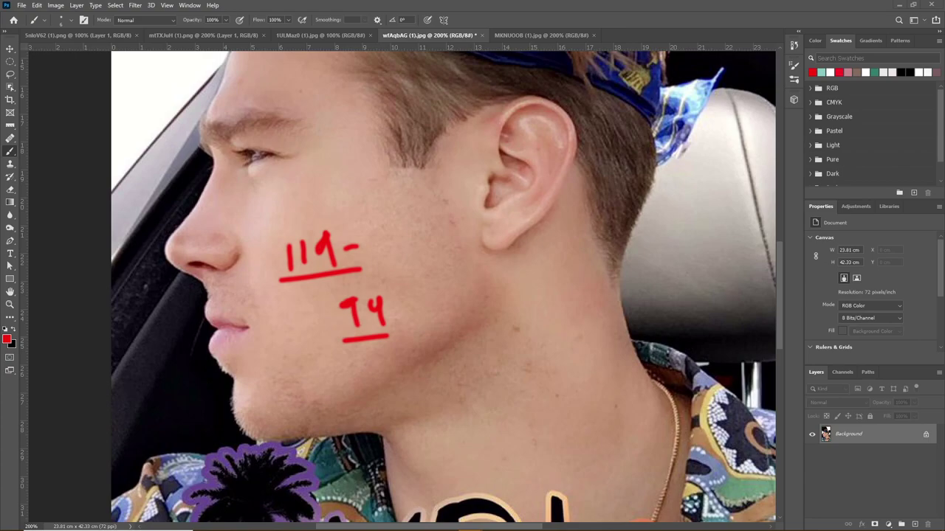
{"action": "key", "text": "ctrl+z"}
{"action": "key", "text": "ctrl+z"}
{"action": "key", "text": "ctrl+z"}
{"action": "key", "text": "ctrl+z"}
{"action": "key", "text": "ctrl+z"}
{"action": "key", "text": "ctrl+z"}
{"action": "key", "text": "ctrl+z"}
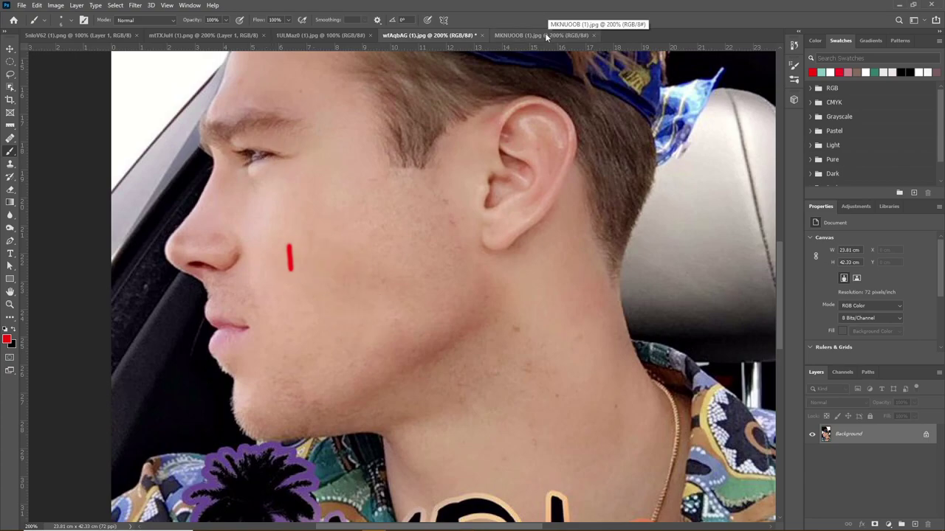
{"action": "left_click", "coordinate": [547, 33]}
{"action": "left_click", "coordinate": [445, 35]}
{"action": "key", "text": "ctrl+z"}
Place a horizontal guide at eye level in the wfAqbAG photo and one across MKNUOOB, and hide the guides in wfAqbAG.
{"action": "mouse_move", "coordinate": [396, 46]}
{"action": "left_mouse_down"}
{"action": "mouse_move", "coordinate": [394, 168]}
{"action": "mouse_move", "coordinate": [396, 158]}
{"action": "left_mouse_up"}
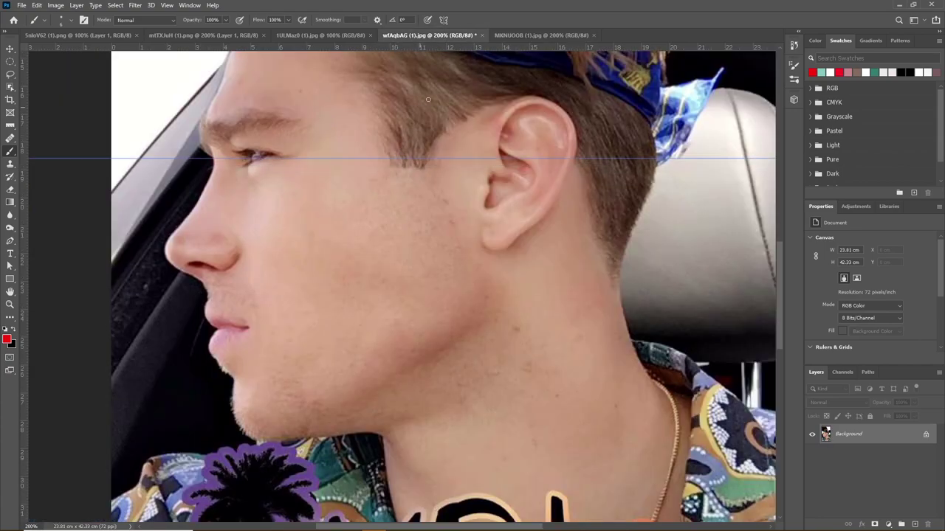
{"action": "left_click", "coordinate": [505, 35]}
{"action": "left_click_drag", "start_coordinate": [441, 50], "coordinate": [420, 222]}
{"action": "left_click", "coordinate": [470, 34]}
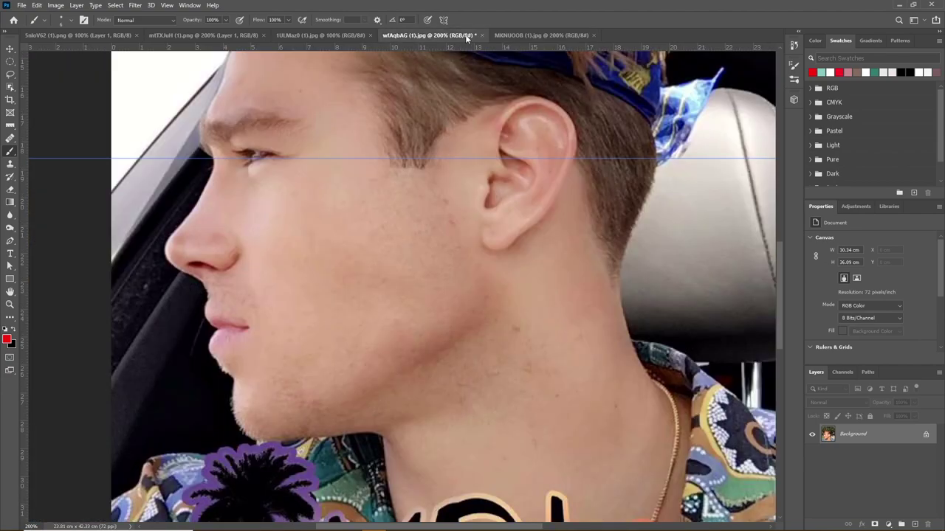
{"action": "key", "text": "ctrl+semicolon"}
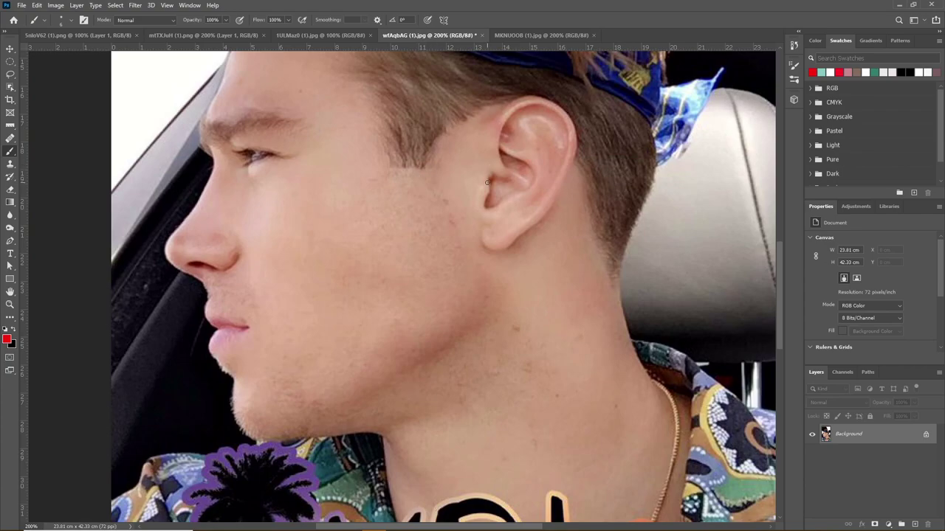
Paint straight red lines from ear canal past the nose, down from the inner eye corner, and forward at eye and nose-tip level.
{"action": "left_click", "coordinate": [147, 223], "text": "shift"}
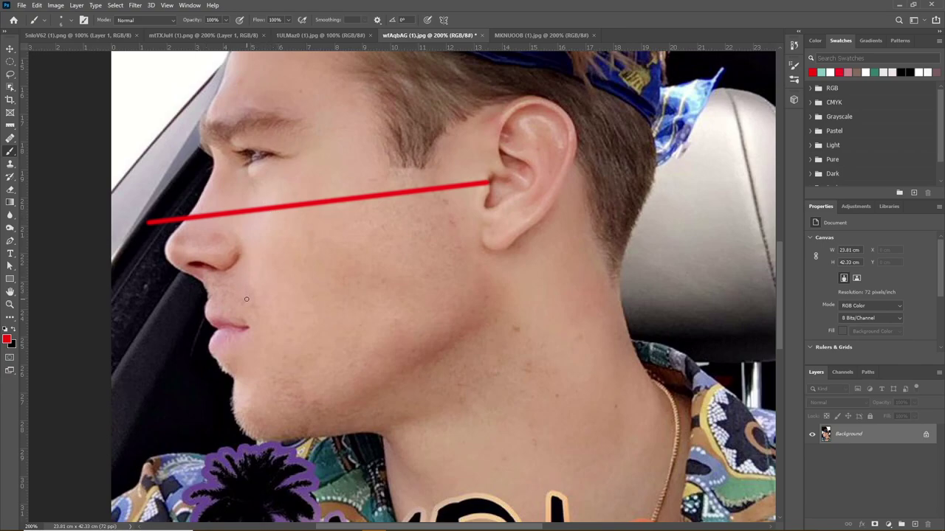
{"action": "left_click", "coordinate": [231, 152], "text": "shift"}
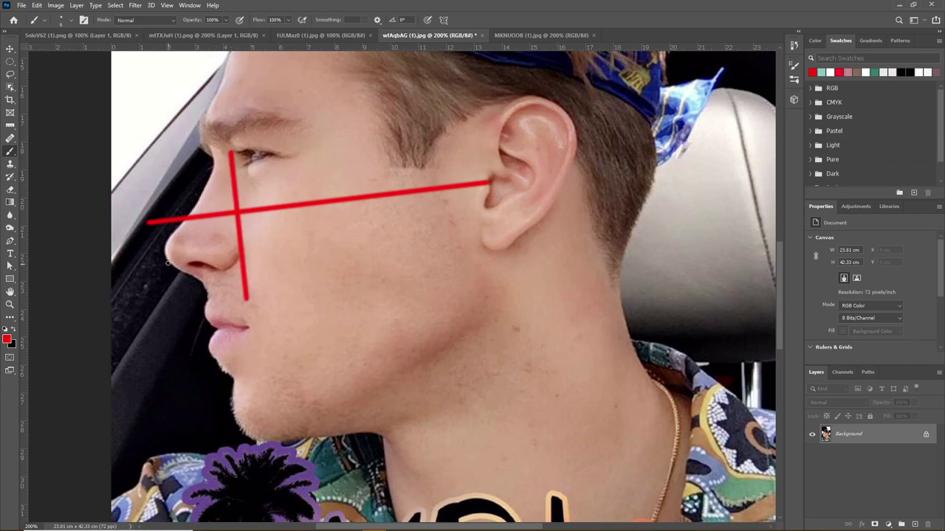
{"action": "left_click", "coordinate": [240, 242], "text": "shift"}
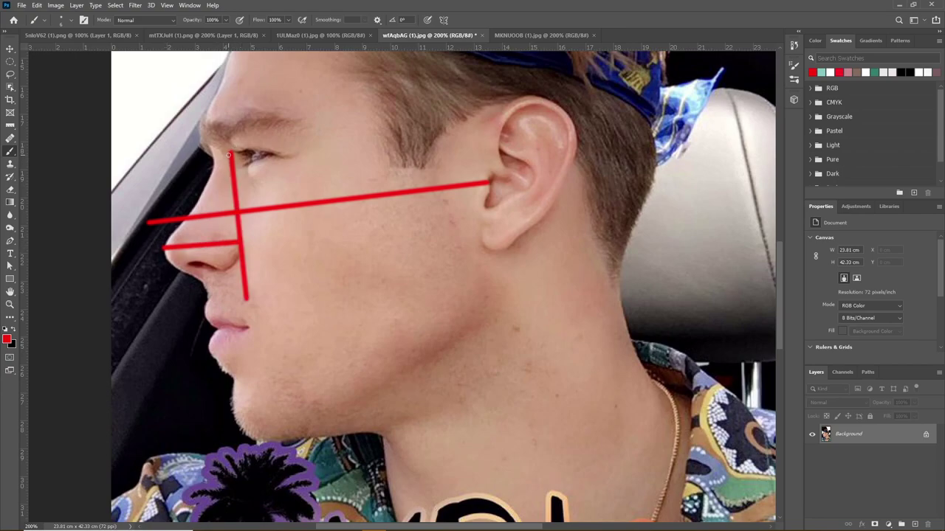
{"action": "left_click", "coordinate": [154, 162], "text": "shift"}
Paint a straight green line for nose height in front of the nose and a pink line along its projection to the tip.
{"action": "left_click", "coordinate": [822, 71]}
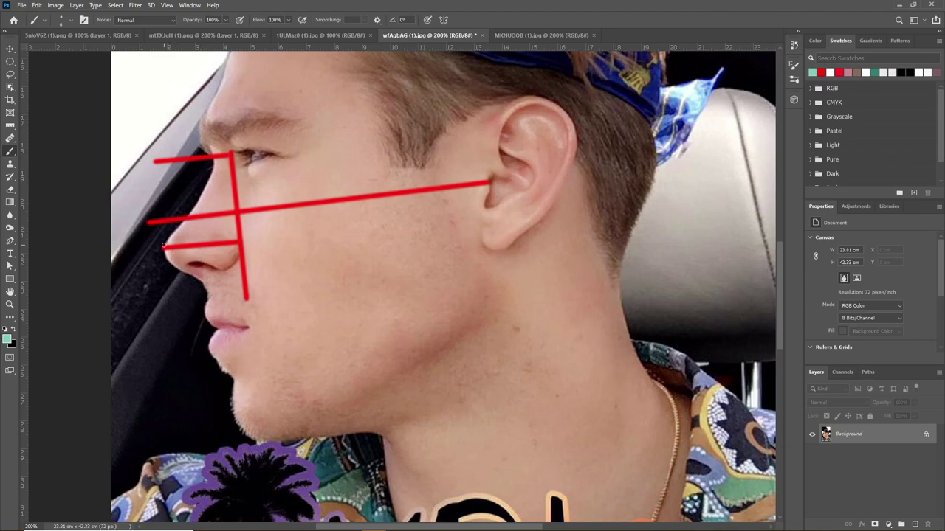
{"action": "left_click", "coordinate": [155, 164], "text": "shift"}
{"action": "left_click", "coordinate": [856, 71]}
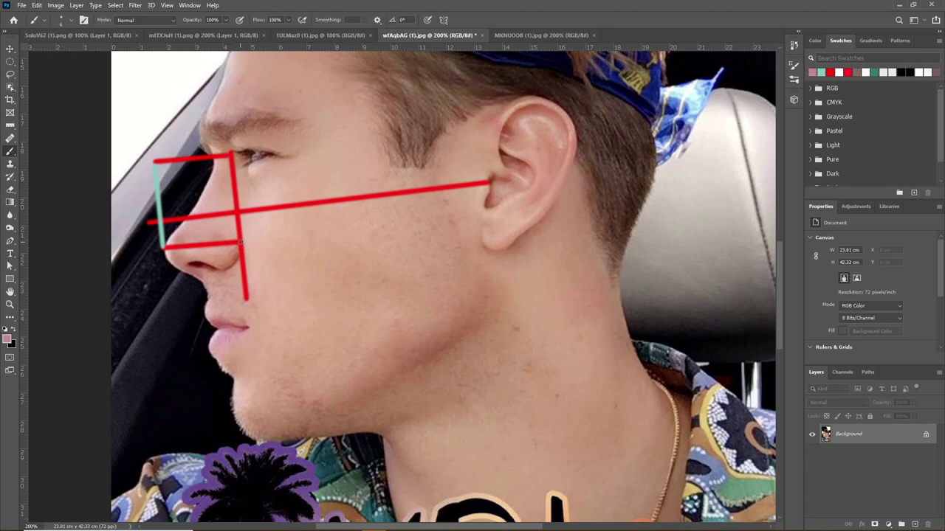
{"action": "left_click", "coordinate": [164, 246], "text": "shift"}
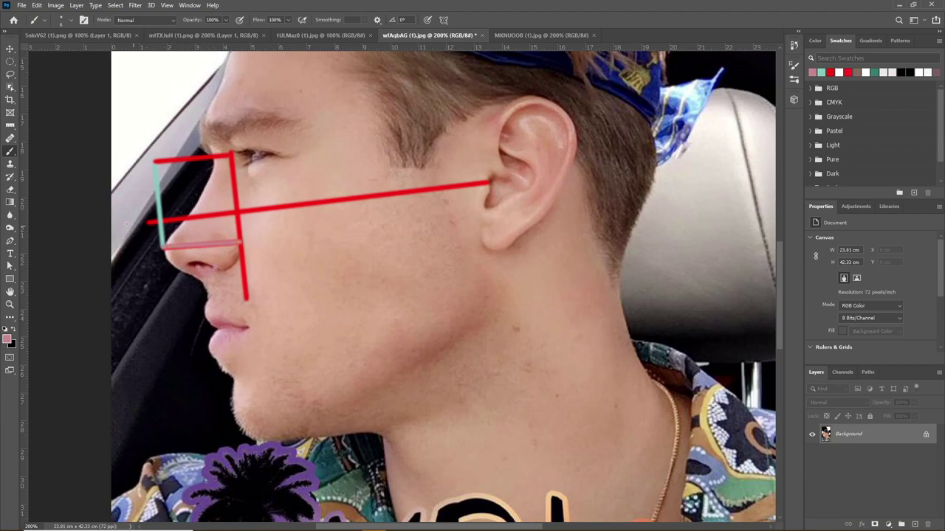
Write "4" in pink beside the green line and the ratios "0.58" and "0.62-" on the cheek.
{"action": "mouse_move", "coordinate": [122, 193]}
{"action": "left_mouse_down"}
{"action": "mouse_move", "coordinate": [124, 205]}
{"action": "mouse_move", "coordinate": [142, 197]}
{"action": "left_mouse_up"}
{"action": "mouse_move", "coordinate": [313, 230]}
{"action": "left_mouse_down"}
{"action": "mouse_move", "coordinate": [304, 239]}
{"action": "mouse_move", "coordinate": [335, 228]}
{"action": "mouse_move", "coordinate": [335, 245]}
{"action": "mouse_move", "coordinate": [362, 235]}
{"action": "mouse_move", "coordinate": [369, 244]}
{"action": "mouse_move", "coordinate": [366, 231]}
{"action": "left_mouse_up"}
{"action": "left_click", "coordinate": [326, 240]}
{"action": "mouse_move", "coordinate": [331, 292]}
{"action": "left_mouse_down"}
{"action": "mouse_move", "coordinate": [325, 307]}
{"action": "mouse_move", "coordinate": [335, 294]}
{"action": "mouse_move", "coordinate": [370, 299]}
{"action": "left_mouse_up"}
{"action": "left_click", "coordinate": [345, 302]}
{"action": "mouse_move", "coordinate": [387, 289]}
{"action": "left_mouse_down"}
{"action": "mouse_move", "coordinate": [380, 296]}
{"action": "mouse_move", "coordinate": [391, 304]}
{"action": "mouse_move", "coordinate": [409, 289]}
{"action": "left_mouse_up"}
{"action": "left_click", "coordinate": [428, 287]}
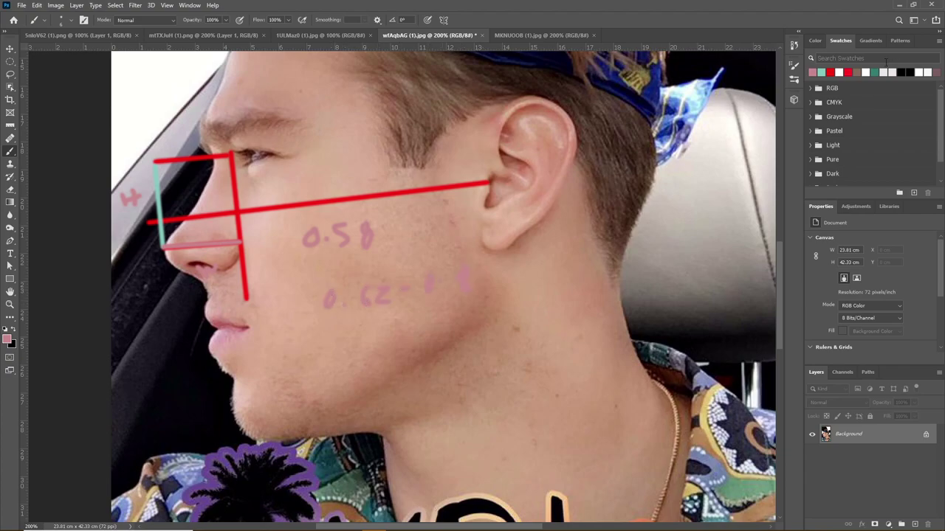
Rewrite the ratio range as "0.62-0.88" in bright red and trace over the pink nose projection line in the same color.
{"action": "left_click", "coordinate": [848, 72]}
{"action": "mouse_move", "coordinate": [431, 275]}
{"action": "left_mouse_down"}
{"action": "mouse_move", "coordinate": [461, 276]}
{"action": "mouse_move", "coordinate": [463, 267]}
{"action": "mouse_move", "coordinate": [463, 293]}
{"action": "mouse_move", "coordinate": [493, 276]}
{"action": "left_mouse_up"}
{"action": "left_click", "coordinate": [441, 291]}
{"action": "left_click", "coordinate": [482, 267]}
{"action": "left_click_drag", "start_coordinate": [490, 272], "coordinate": [487, 288]}
{"action": "mouse_move", "coordinate": [395, 290]}
{"action": "left_mouse_down"}
{"action": "mouse_move", "coordinate": [364, 306]}
{"action": "mouse_move", "coordinate": [376, 290]}
{"action": "mouse_move", "coordinate": [386, 299]}
{"action": "left_mouse_up"}
{"action": "mouse_move", "coordinate": [329, 290]}
{"action": "left_mouse_down"}
{"action": "mouse_move", "coordinate": [323, 309]}
{"action": "mouse_move", "coordinate": [330, 292]}
{"action": "left_mouse_up"}
{"action": "left_click", "coordinate": [344, 305]}
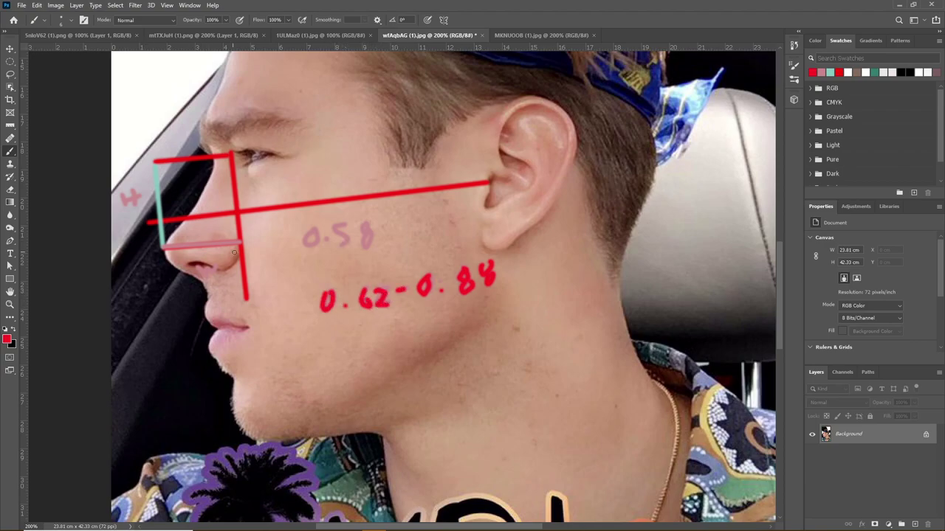
{"action": "left_click_drag", "start_coordinate": [237, 243], "coordinate": [165, 249]}
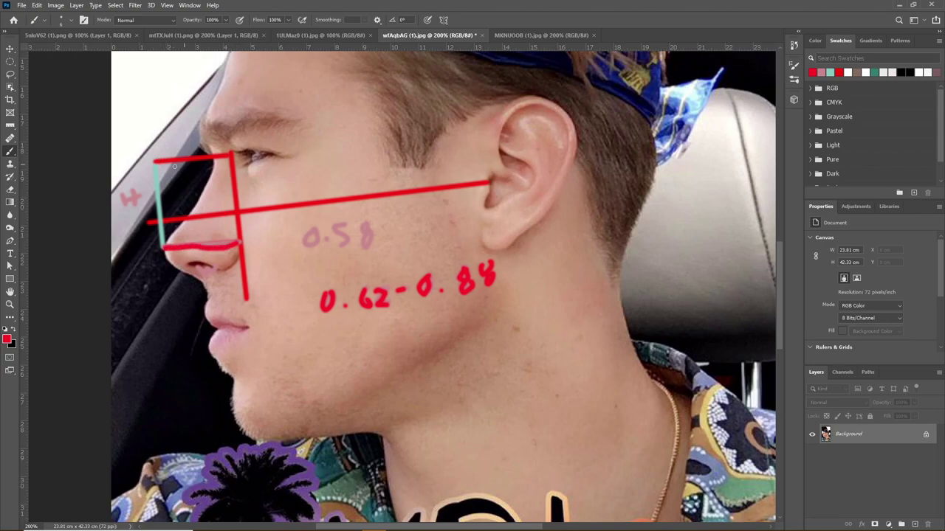
Undo the nose annotations and restore the wfAqbAG photo to its originally opened state in the history.
{"action": "key", "text": "ctrl+z"}
{"action": "key", "text": "ctrl+z"}
{"action": "key", "text": "ctrl+z"}
{"action": "key", "text": "ctrl+z"}
{"action": "key", "text": "ctrl+z"}
{"action": "key", "text": "ctrl+z"}
{"action": "key", "text": "ctrl+z"}
{"action": "key", "text": "ctrl+z"}
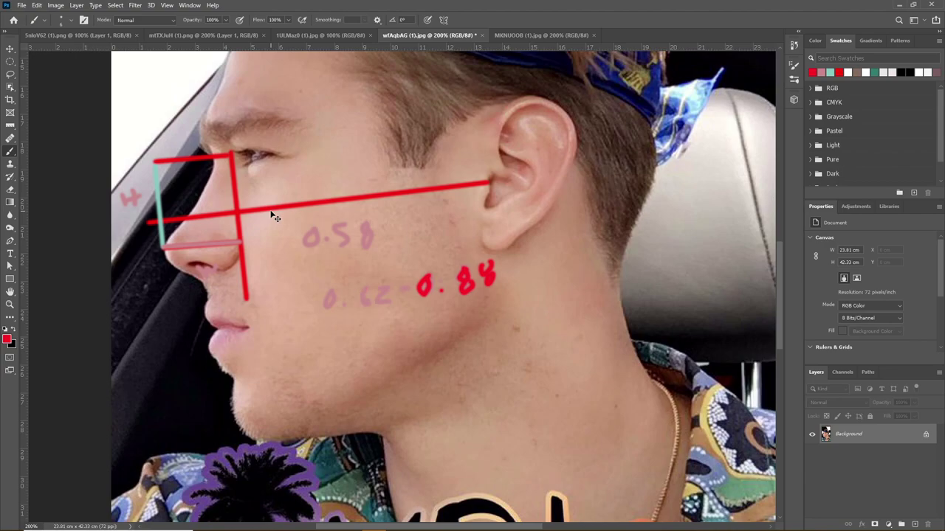
{"action": "key", "text": "ctrl+z"}
{"action": "key", "text": "ctrl+z"}
{"action": "key", "text": "ctrl+z"}
{"action": "key", "text": "ctrl+z"}
{"action": "key", "text": "ctrl+z"}
{"action": "key", "text": "ctrl+z"}
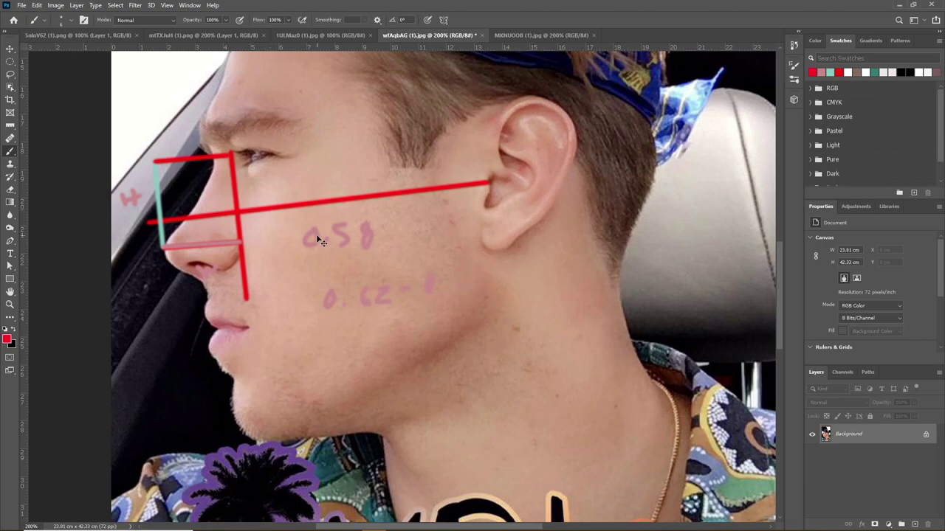
{"action": "key", "text": "ctrl+z"}
{"action": "key", "text": "ctrl+z"}
{"action": "left_click", "coordinate": [793, 45]}
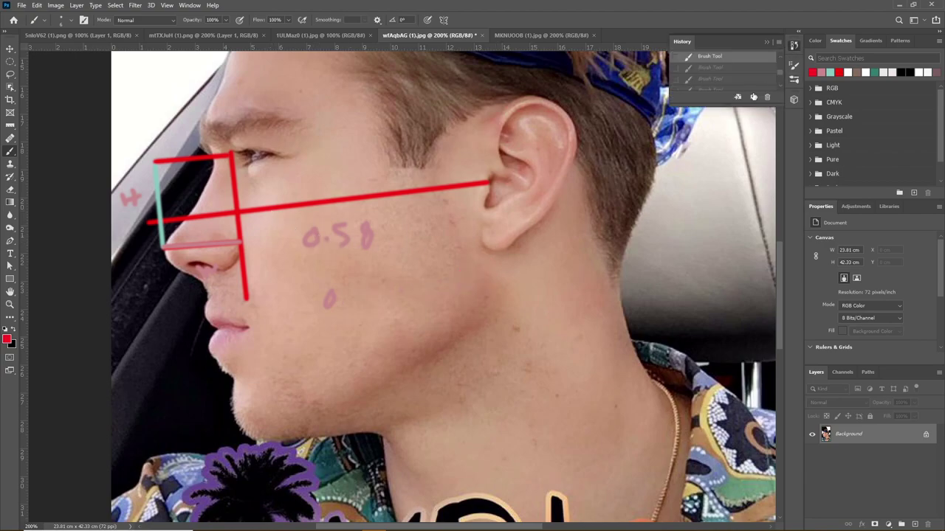
{"action": "scroll", "coordinate": [720, 68], "scroll_direction": "up", "scroll_amount": 10}
{"action": "left_click", "coordinate": [712, 60]}
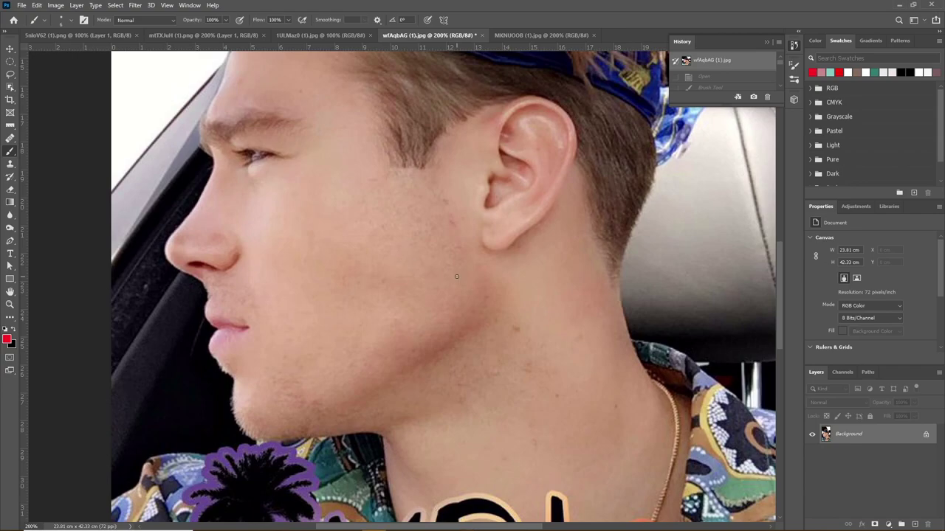
Measure the jaw angle from the ear down to the jaw corner and along the jawline to the chin.
{"action": "key", "text": "i"}
{"action": "mouse_move", "coordinate": [492, 190]}
{"action": "left_mouse_down"}
{"action": "mouse_move", "coordinate": [496, 328]}
{"action": "mouse_move", "coordinate": [246, 463]}
{"action": "left_mouse_up"}
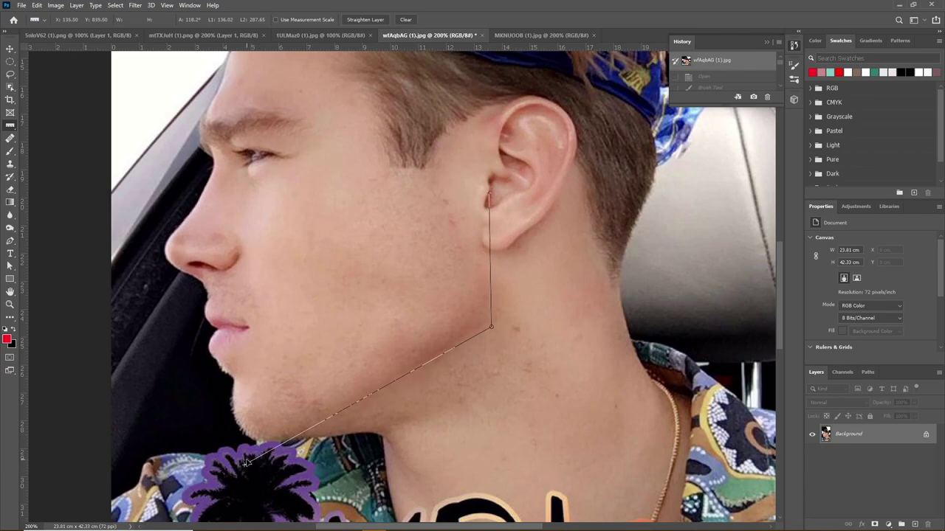
{"action": "left_click_drag", "start_coordinate": [493, 193], "coordinate": [494, 291]}
{"action": "left_click_drag", "start_coordinate": [495, 211], "coordinate": [495, 310]}
{"action": "left_click", "coordinate": [498, 195]}
{"action": "left_click_drag", "start_coordinate": [499, 200], "coordinate": [245, 472]}
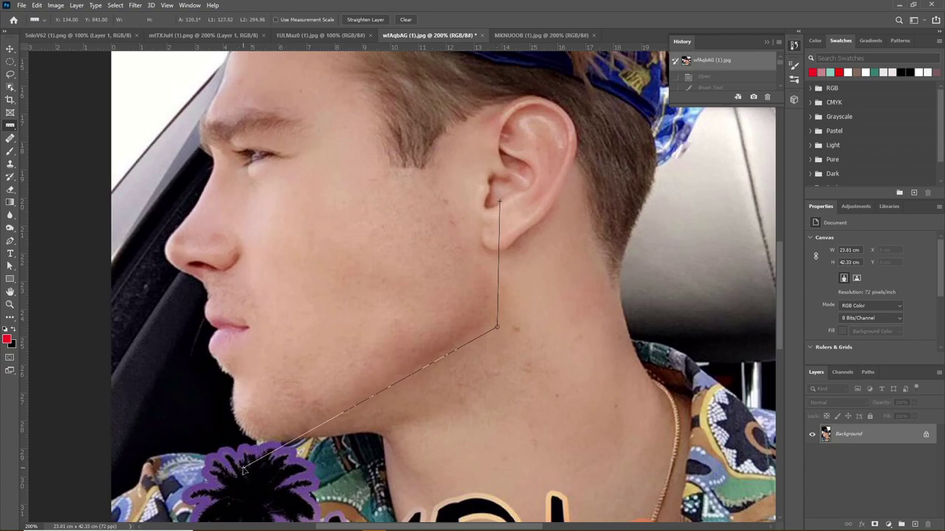
Write "120-123" in red brush strokes on the neck and underline it.
{"action": "key", "text": "b"}
{"action": "left_click_drag", "start_coordinate": [527, 368], "coordinate": [527, 392]}
{"action": "left_click_drag", "start_coordinate": [537, 378], "coordinate": [550, 389]}
{"action": "left_click_drag", "start_coordinate": [575, 376], "coordinate": [566, 362]}
{"action": "mouse_move", "coordinate": [589, 367]}
{"action": "left_mouse_down"}
{"action": "mouse_move", "coordinate": [611, 381]}
{"action": "mouse_move", "coordinate": [645, 378]}
{"action": "mouse_move", "coordinate": [652, 389]}
{"action": "left_mouse_up"}
{"action": "left_click_drag", "start_coordinate": [544, 406], "coordinate": [716, 383]}
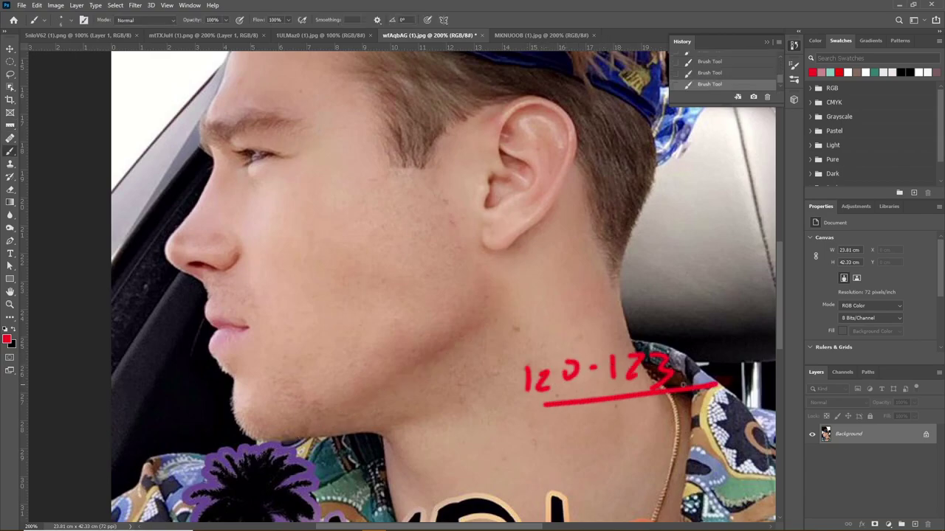
{"action": "left_click_drag", "start_coordinate": [564, 376], "coordinate": [569, 363]}
Paint straight red lines from ear to jaw corner and along the jawline past the chin, labeling them "R" and "M".
{"action": "left_click", "coordinate": [493, 325], "text": "shift"}
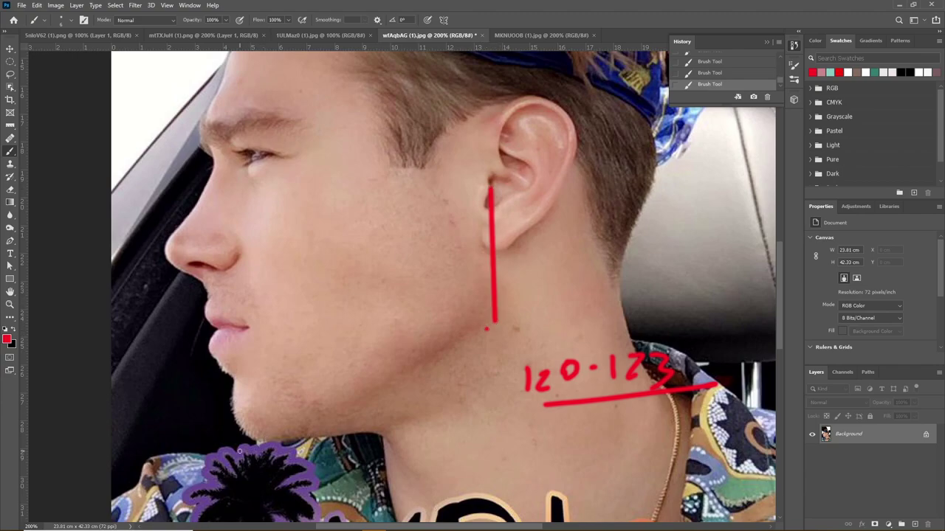
{"action": "left_click", "coordinate": [239, 451], "text": "shift"}
{"action": "mouse_move", "coordinate": [534, 227]}
{"action": "left_mouse_down"}
{"action": "mouse_move", "coordinate": [532, 253]}
{"action": "mouse_move", "coordinate": [554, 251]}
{"action": "left_mouse_up"}
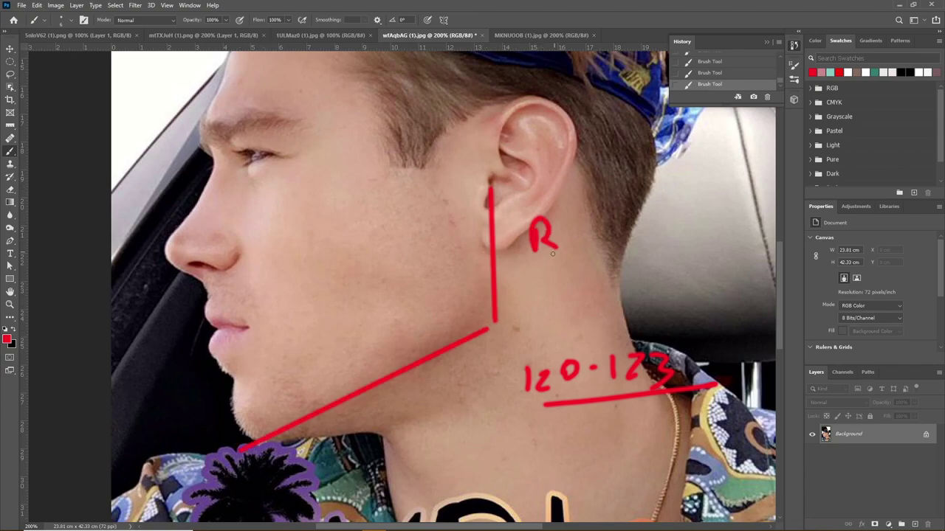
{"action": "left_click_drag", "start_coordinate": [378, 423], "coordinate": [420, 410]}
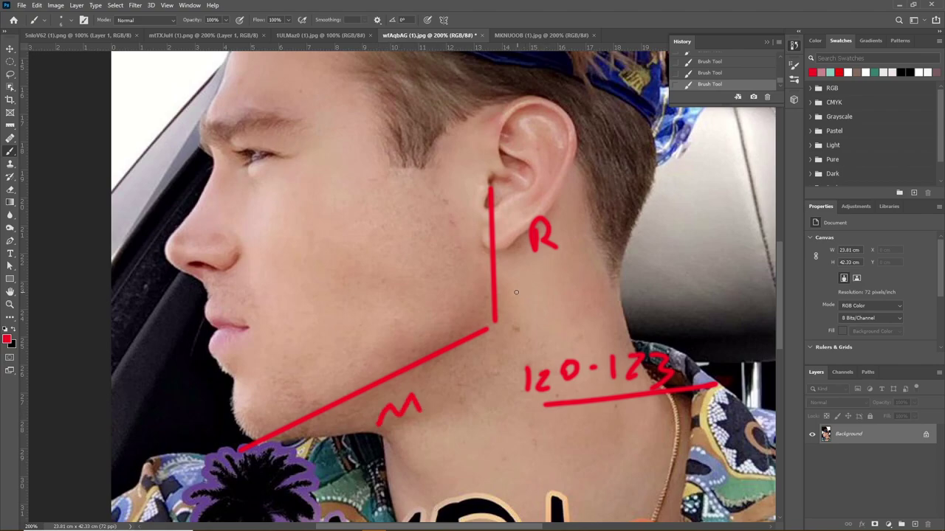
Write "0.45 - 0.7" in red brush strokes beneath the "R" label and circle the 0.7.
{"action": "left_click_drag", "start_coordinate": [521, 275], "coordinate": [578, 285]}
{"action": "left_click", "coordinate": [548, 286]}
{"action": "left_click_drag", "start_coordinate": [574, 276], "coordinate": [572, 296]}
{"action": "left_click_drag", "start_coordinate": [593, 272], "coordinate": [588, 296]}
{"action": "mouse_move", "coordinate": [595, 273]}
{"action": "left_mouse_down"}
{"action": "mouse_move", "coordinate": [677, 269]}
{"action": "mouse_move", "coordinate": [697, 285]}
{"action": "mouse_move", "coordinate": [705, 268]}
{"action": "mouse_move", "coordinate": [713, 294]}
{"action": "left_mouse_up"}
{"action": "left_click", "coordinate": [692, 288]}
{"action": "mouse_move", "coordinate": [673, 254]}
{"action": "left_mouse_down"}
{"action": "mouse_move", "coordinate": [646, 285]}
{"action": "mouse_move", "coordinate": [721, 262]}
{"action": "mouse_move", "coordinate": [665, 250]}
{"action": "left_mouse_up"}
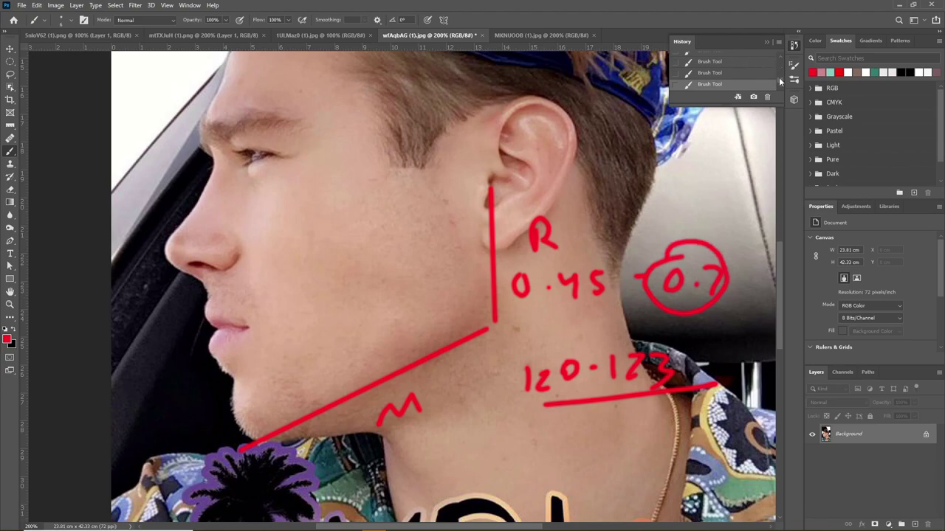
{"action": "scroll", "coordinate": [778, 76], "scroll_direction": "up", "scroll_amount": 2}
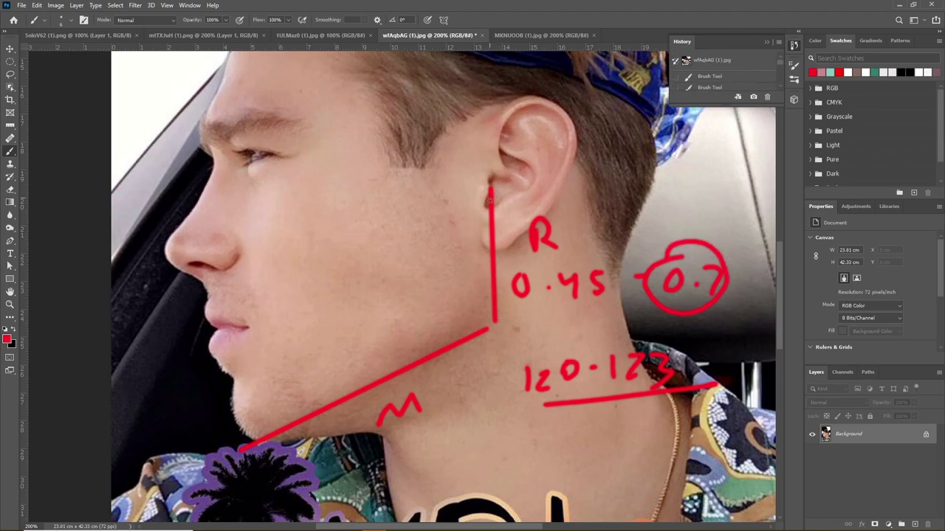
Sketch red strokes along the ramus and around the lower jaw on the MKNUOOB photo and undo them.
{"action": "left_click", "coordinate": [539, 35]}
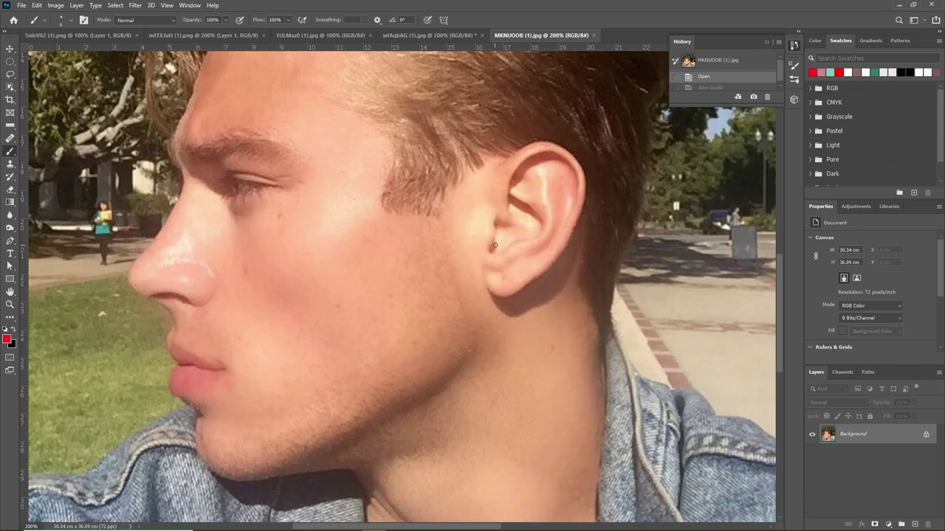
{"action": "left_click_drag", "start_coordinate": [497, 235], "coordinate": [485, 358]}
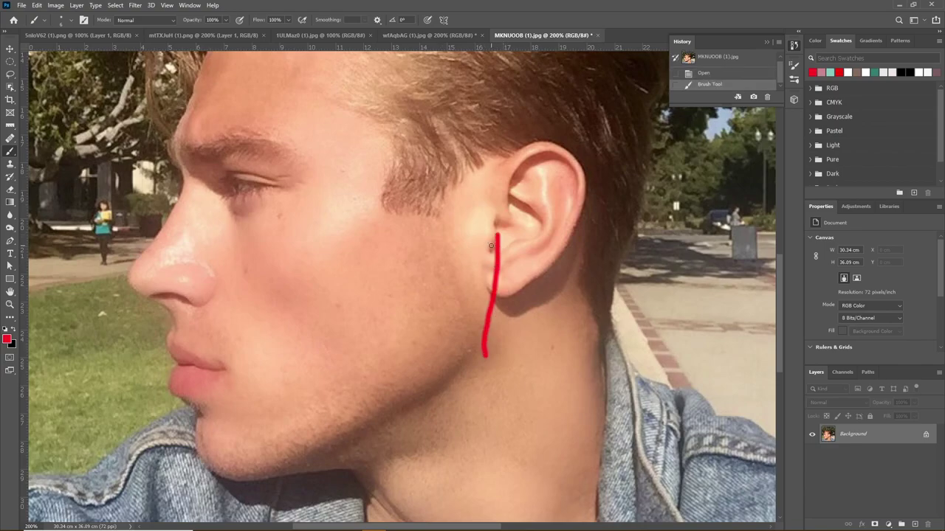
{"action": "mouse_move", "coordinate": [492, 238]}
{"action": "left_mouse_down"}
{"action": "mouse_move", "coordinate": [348, 275]}
{"action": "mouse_move", "coordinate": [154, 393]}
{"action": "mouse_move", "coordinate": [198, 482]}
{"action": "mouse_move", "coordinate": [501, 291]}
{"action": "left_mouse_up"}
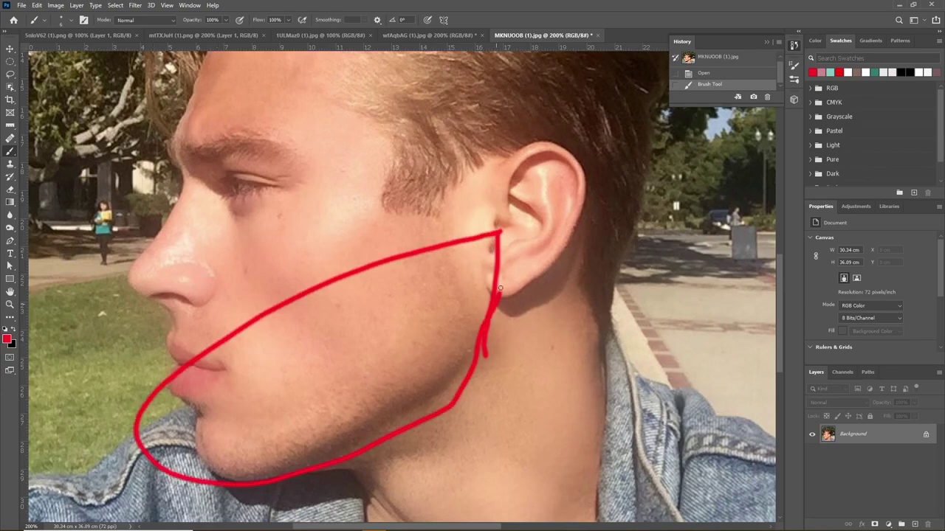
{"action": "key", "text": "ctrl+z"}
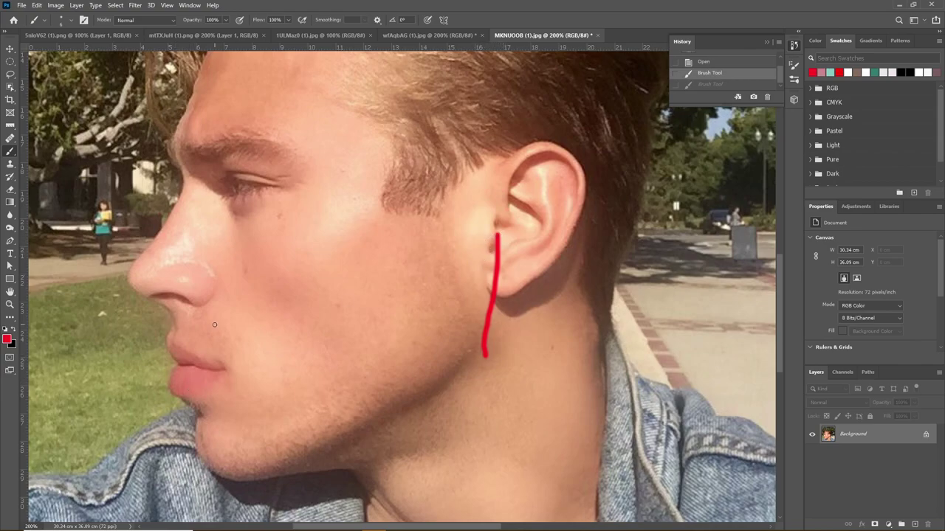
{"action": "mouse_move", "coordinate": [156, 344]}
{"action": "left_mouse_down"}
{"action": "mouse_move", "coordinate": [346, 262]}
{"action": "mouse_move", "coordinate": [498, 245]}
{"action": "mouse_move", "coordinate": [569, 366]}
{"action": "mouse_move", "coordinate": [448, 489]}
{"action": "mouse_move", "coordinate": [226, 480]}
{"action": "mouse_move", "coordinate": [154, 388]}
{"action": "mouse_move", "coordinate": [193, 347]}
{"action": "left_mouse_up"}
{"action": "key", "text": "ctrl+z"}
{"action": "key", "text": "ctrl+z"}
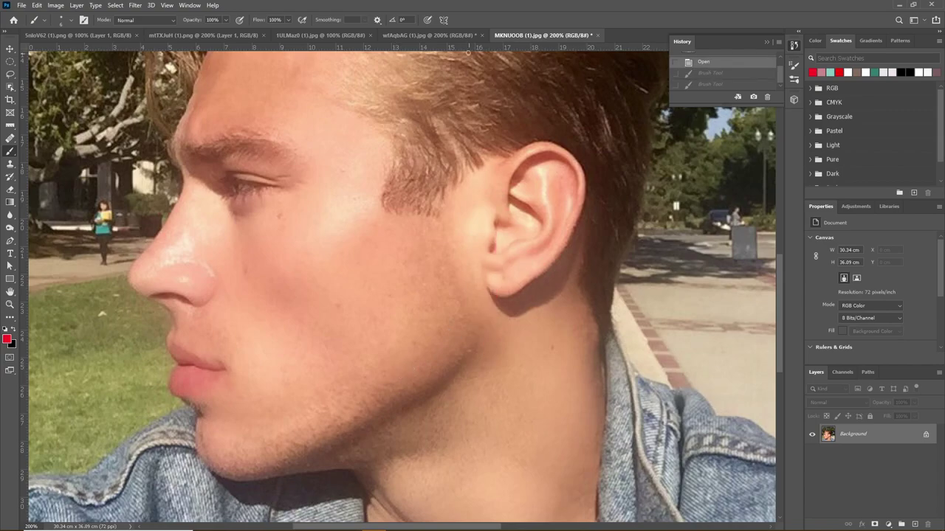
Return to the wfAqbAG photo and restore its original history snapshot, clearing the jaw annotations and stray guide.
{"action": "left_click", "coordinate": [458, 34]}
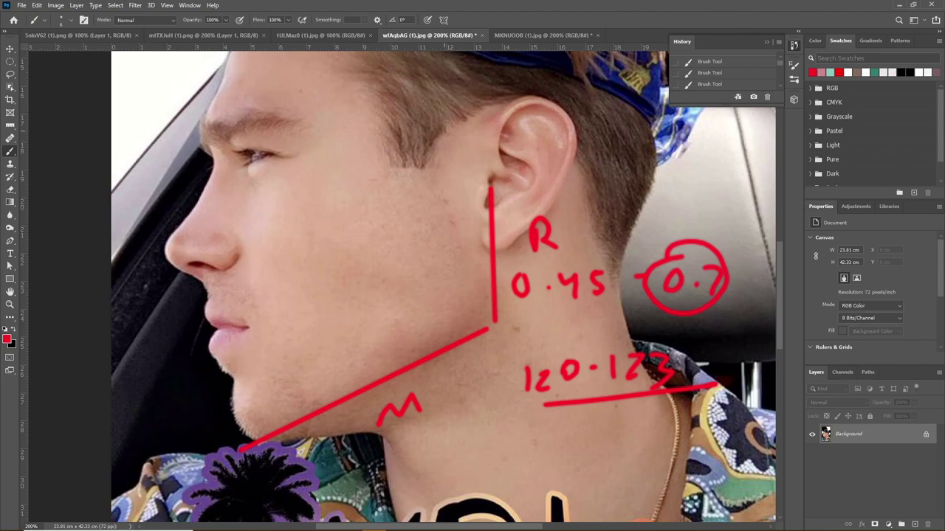
{"action": "left_click_drag", "start_coordinate": [468, 53], "coordinate": [490, 322]}
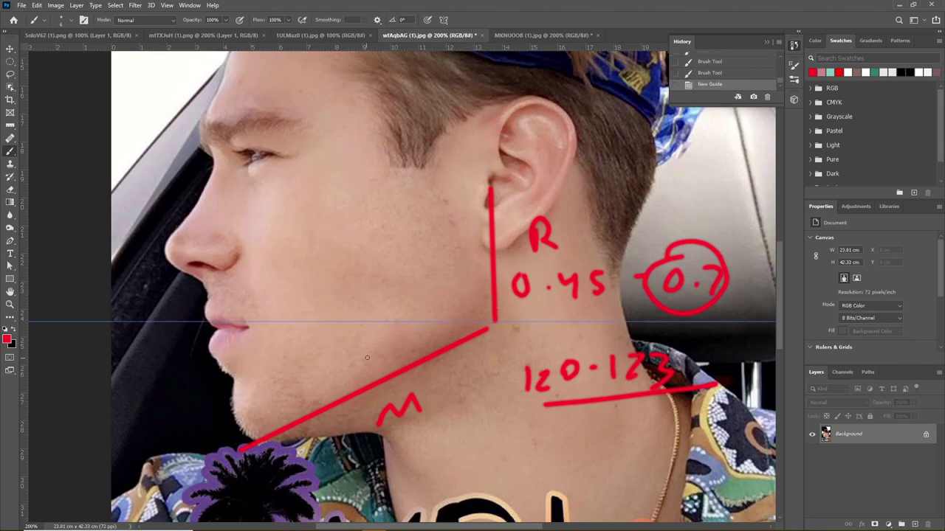
{"action": "key", "text": "ctrl+z"}
{"action": "key", "text": "ctrl+z"}
{"action": "key", "text": "ctrl+z"}
{"action": "key", "text": "ctrl+z"}
{"action": "key", "text": "ctrl+z"}
{"action": "key", "text": "ctrl+z"}
{"action": "key", "text": "ctrl+z"}
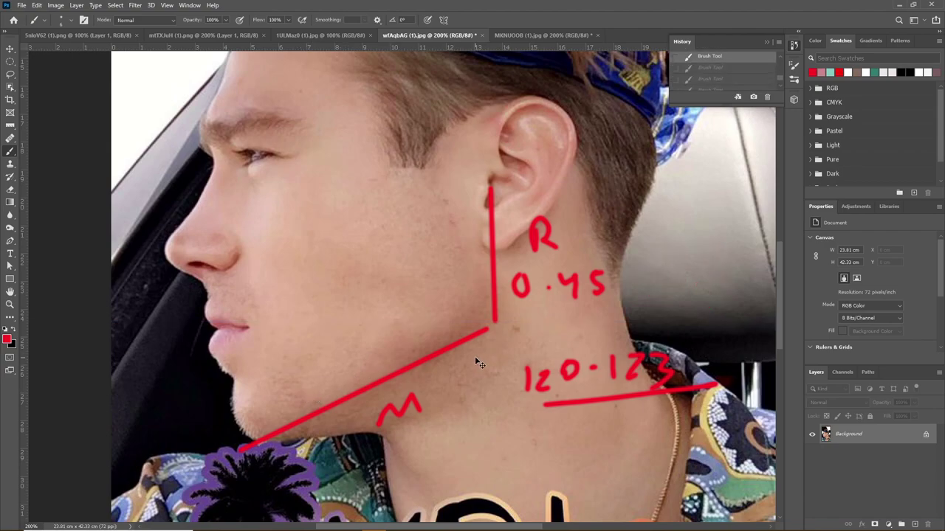
{"action": "scroll", "coordinate": [780, 73], "scroll_direction": "up", "scroll_amount": 3}
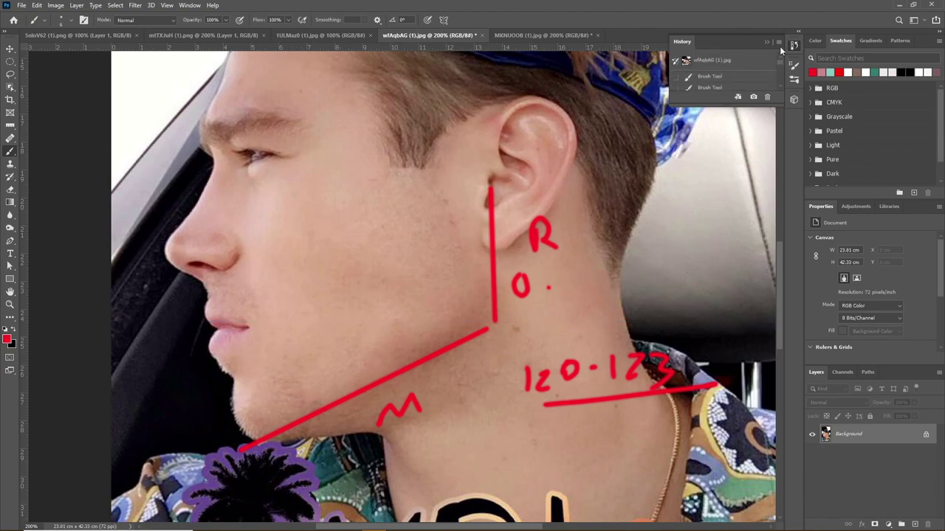
{"action": "left_click", "coordinate": [720, 61]}
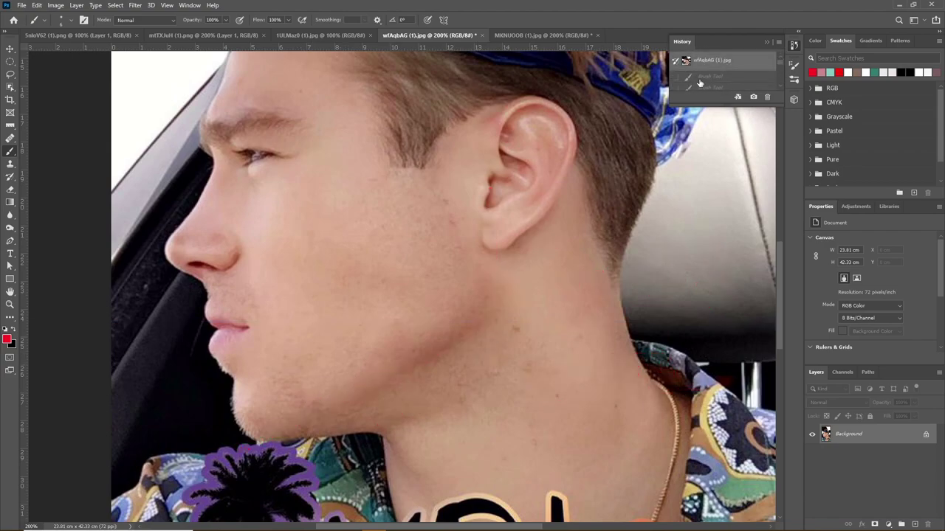
Paint a straight red reference line from the ear past the nose and measure the jawline's angle against a parallel through the jaw corner.
{"action": "left_click", "coordinate": [486, 175]}
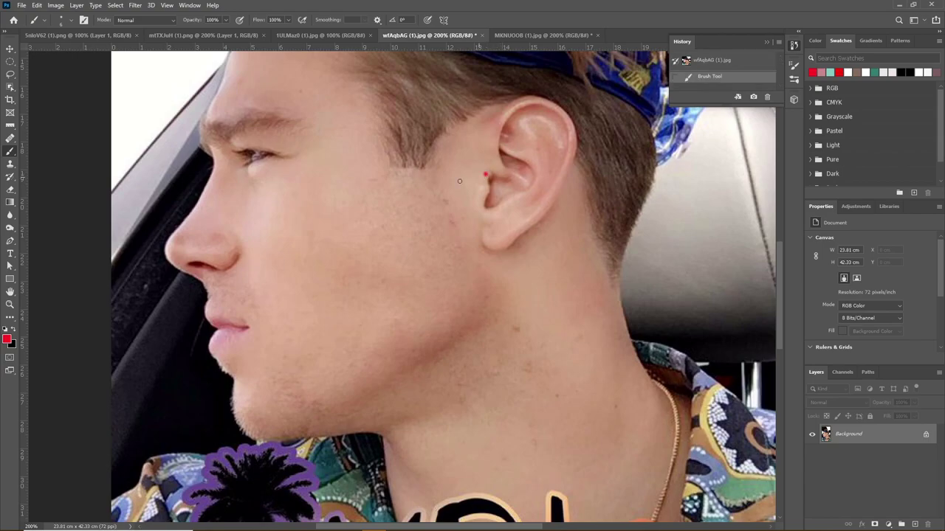
{"action": "left_click", "coordinate": [143, 222], "text": "shift"}
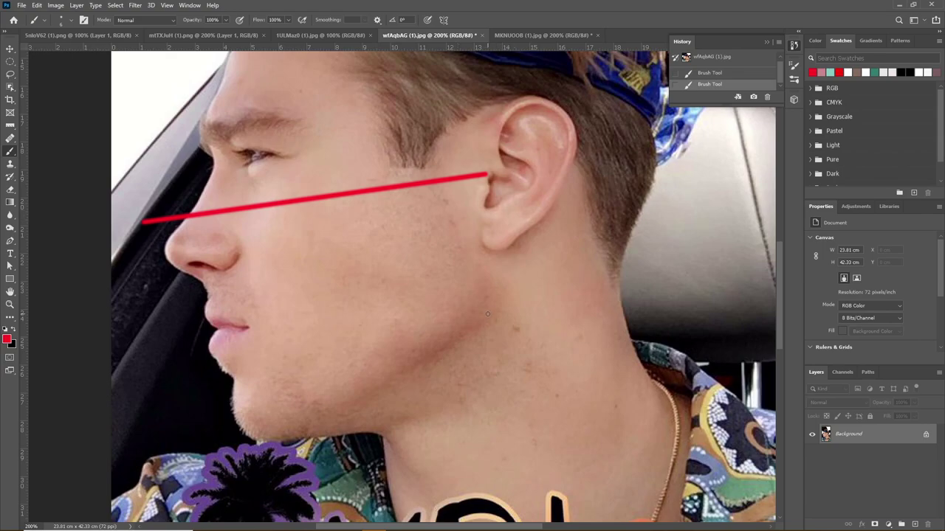
{"action": "key", "text": "i"}
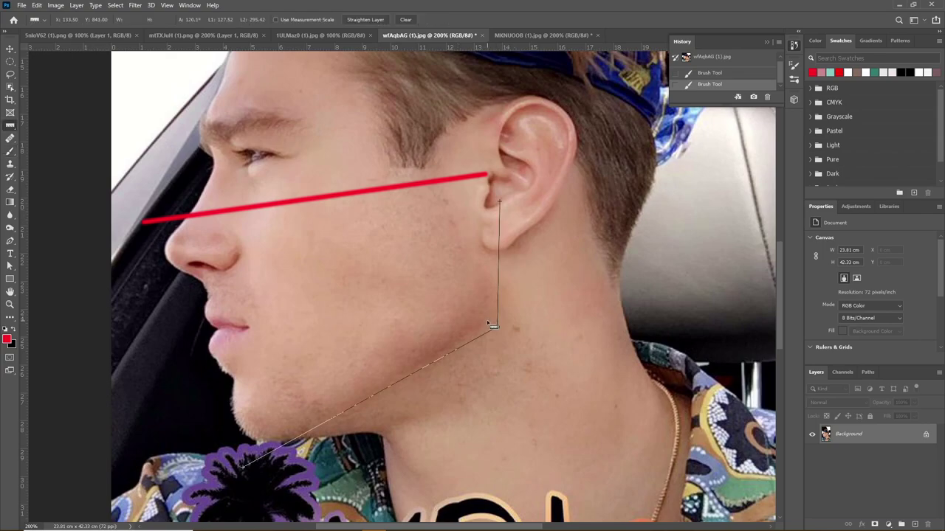
{"action": "left_click_drag", "start_coordinate": [488, 326], "coordinate": [262, 449]}
{"action": "mouse_move", "coordinate": [489, 323]}
{"action": "left_mouse_down"}
{"action": "mouse_move", "coordinate": [147, 383]}
{"action": "mouse_move", "coordinate": [157, 369]}
{"action": "left_mouse_up"}
{"action": "left_click_drag", "start_coordinate": [490, 322], "coordinate": [158, 374]}
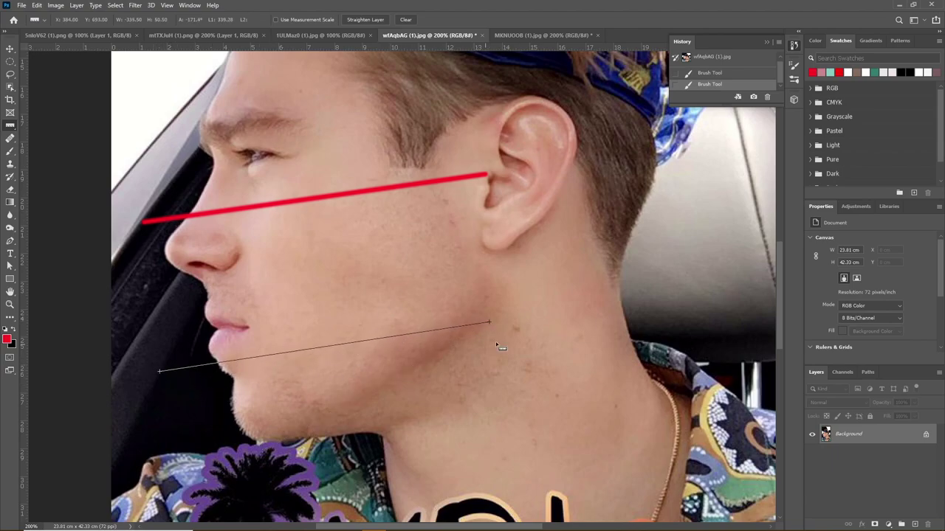
{"action": "key", "text": "super"}
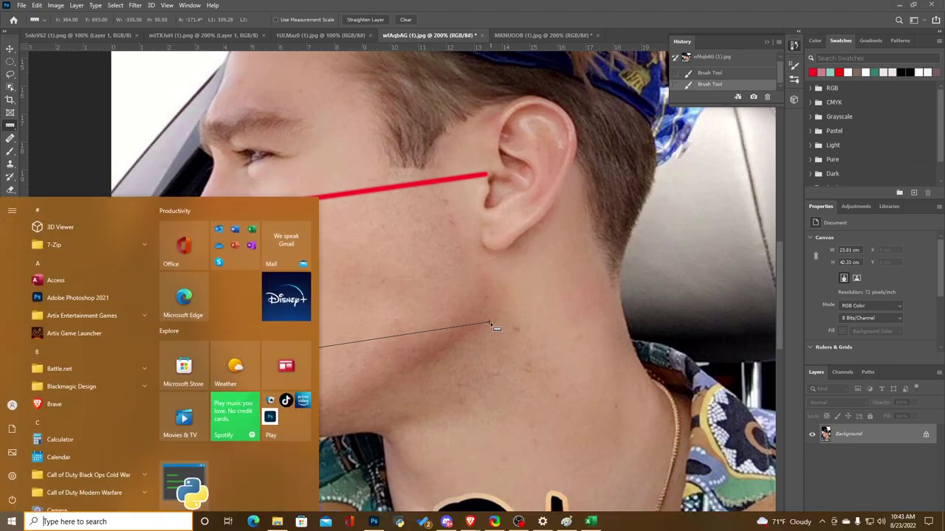
{"action": "key", "text": "Escape"}
{"action": "left_click_drag", "start_coordinate": [490, 323], "coordinate": [209, 490]}
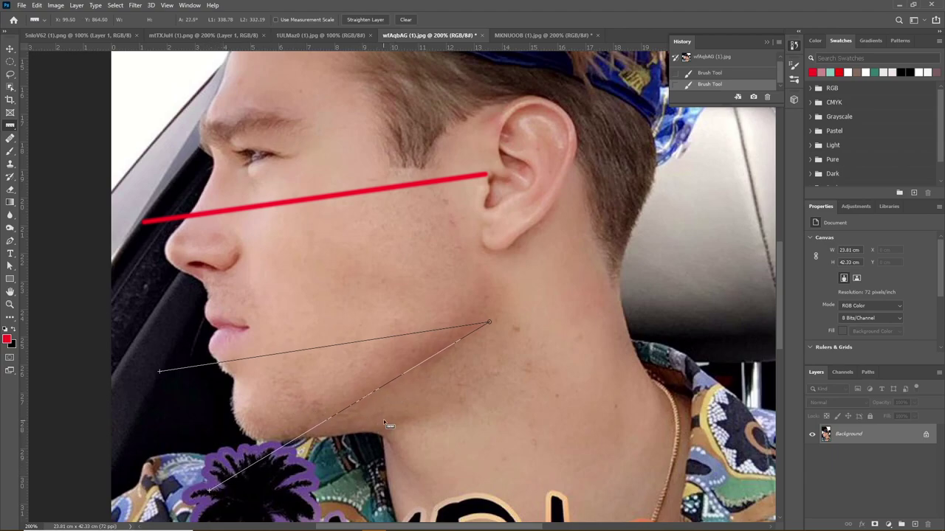
Write "20.1" in underlined red strokes on the neck and readjust the jawline angle measurement.
{"action": "key", "text": "b"}
{"action": "mouse_move", "coordinate": [468, 390]}
{"action": "left_mouse_down"}
{"action": "mouse_move", "coordinate": [476, 408]}
{"action": "mouse_move", "coordinate": [500, 411]}
{"action": "left_mouse_up"}
{"action": "mouse_move", "coordinate": [522, 390]}
{"action": "left_mouse_down"}
{"action": "mouse_move", "coordinate": [518, 409]}
{"action": "mouse_move", "coordinate": [522, 390]}
{"action": "mouse_move", "coordinate": [576, 410]}
{"action": "left_mouse_up"}
{"action": "left_click", "coordinate": [549, 406]}
{"action": "left_click_drag", "start_coordinate": [451, 434], "coordinate": [615, 423]}
{"action": "key", "text": "i"}
{"action": "left_click_drag", "start_coordinate": [489, 321], "coordinate": [209, 489]}
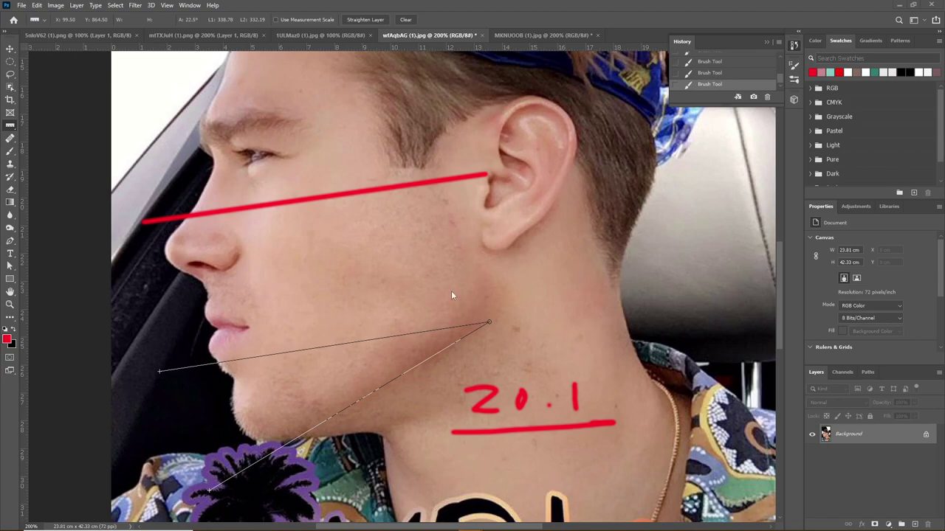
Undo the underlined "20.1" note and the red reference line across the face.
{"action": "key", "text": "ctrl+z"}
{"action": "key", "text": "ctrl+z"}
{"action": "key", "text": "ctrl+z"}
{"action": "key", "text": "ctrl+z"}
{"action": "key", "text": "ctrl+z"}
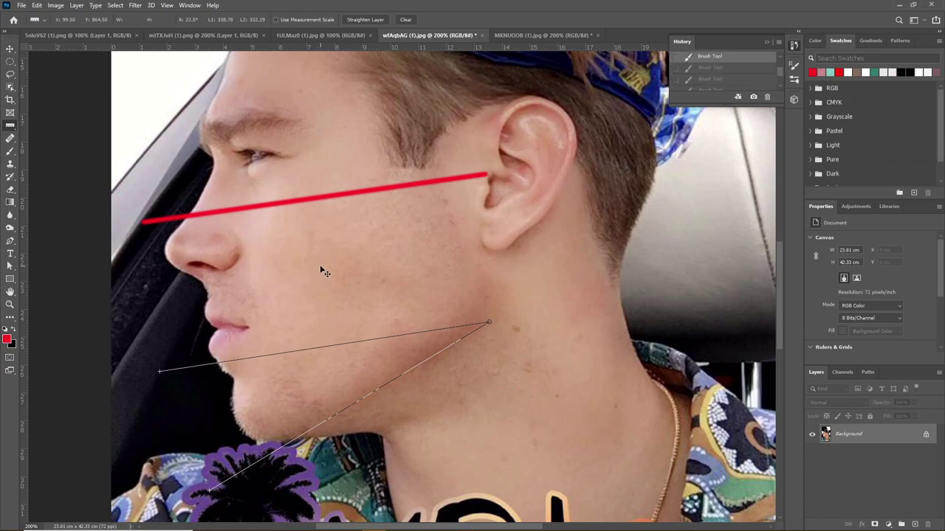
{"action": "key", "text": "ctrl+z"}
Write "74%" in red brush strokes on the cheek and fit the whole photo in view.
{"action": "key", "text": "b"}
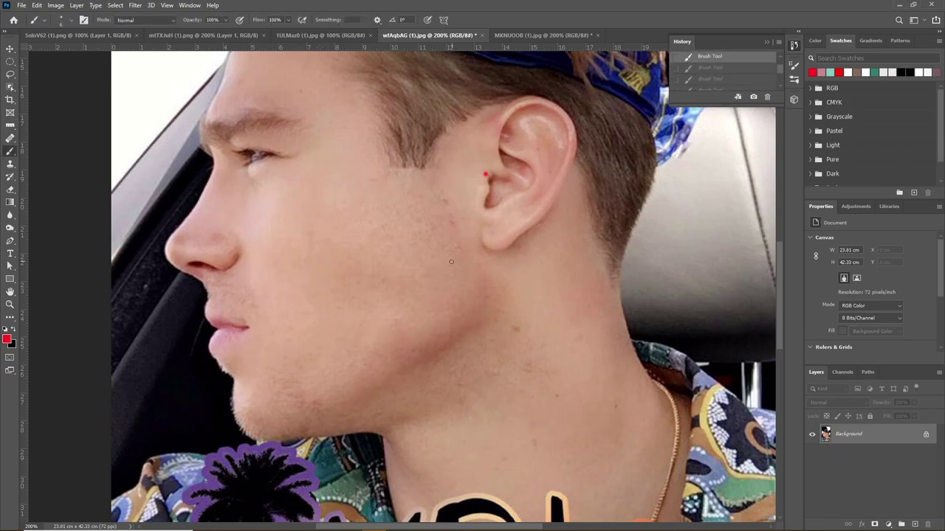
{"action": "left_click_drag", "start_coordinate": [348, 264], "coordinate": [375, 294]}
{"action": "left_click_drag", "start_coordinate": [406, 262], "coordinate": [434, 275]}
{"action": "mouse_move", "coordinate": [432, 258]}
{"action": "left_mouse_down"}
{"action": "mouse_move", "coordinate": [433, 297]}
{"action": "mouse_move", "coordinate": [495, 248]}
{"action": "left_mouse_up"}
{"action": "left_click", "coordinate": [456, 258]}
{"action": "double_click", "coordinate": [10, 291]}
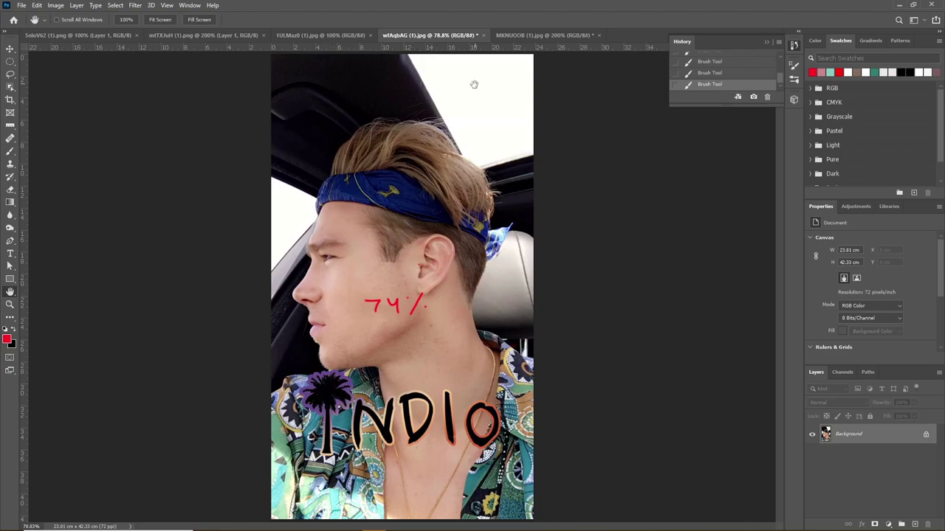
Switch to the mtTXJuH front-facing portrait and enlarge the face to 300% for brush annotation.
{"action": "left_click", "coordinate": [340, 38]}
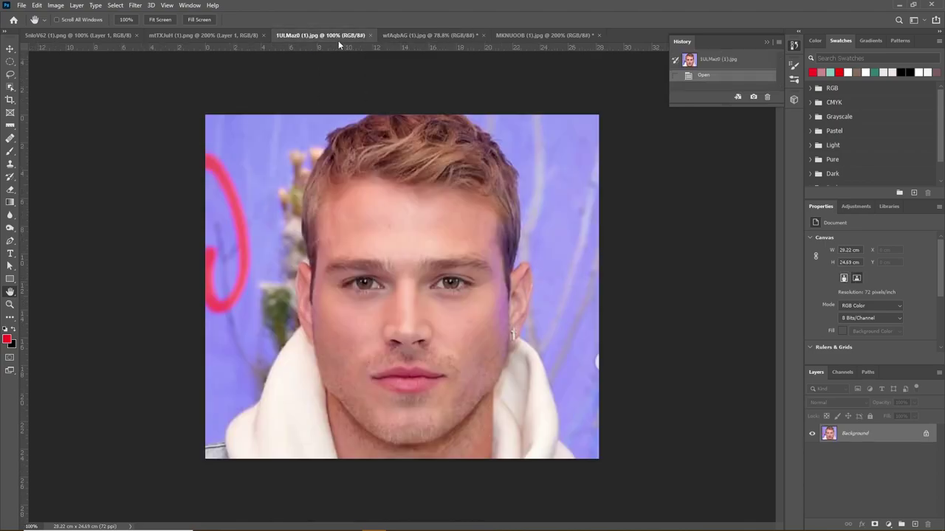
{"action": "left_click", "coordinate": [195, 37]}
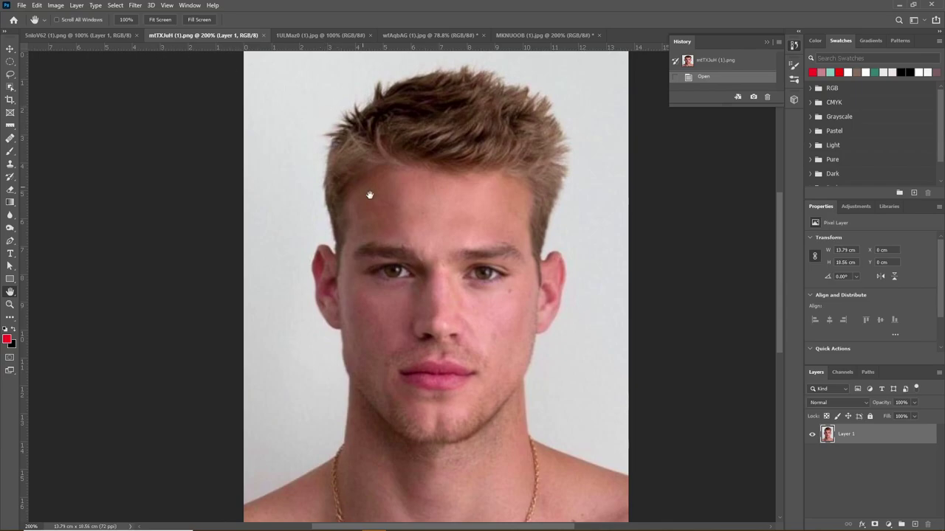
{"action": "scroll", "coordinate": [443, 258], "scroll_direction": "down", "scroll_amount": 1}
{"action": "scroll", "coordinate": [450, 255], "scroll_direction": "up", "scroll_amount": 2}
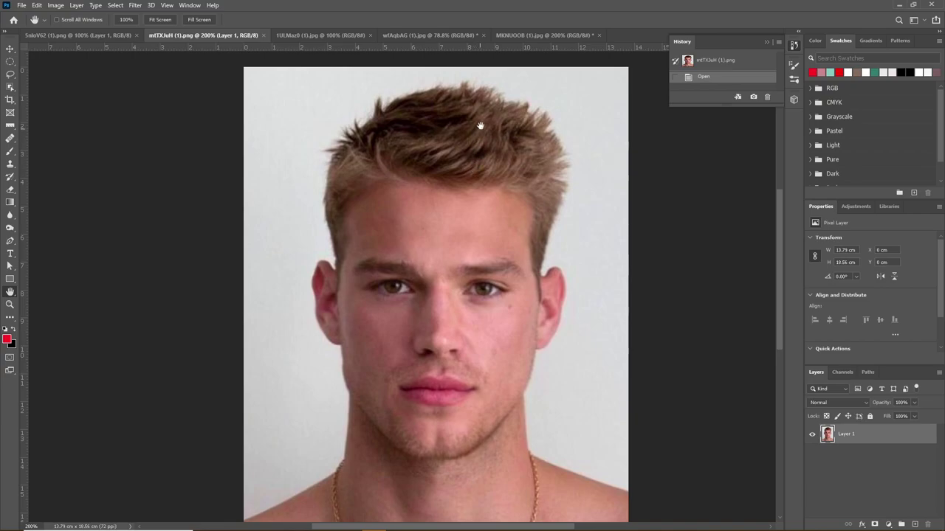
{"action": "key", "text": "z"}
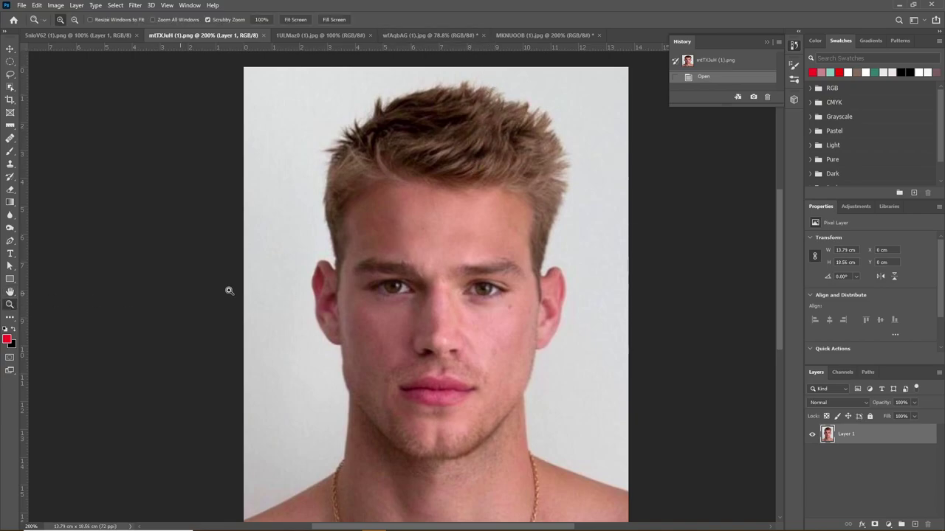
{"action": "left_click", "coordinate": [488, 279]}
{"action": "key", "text": "b"}
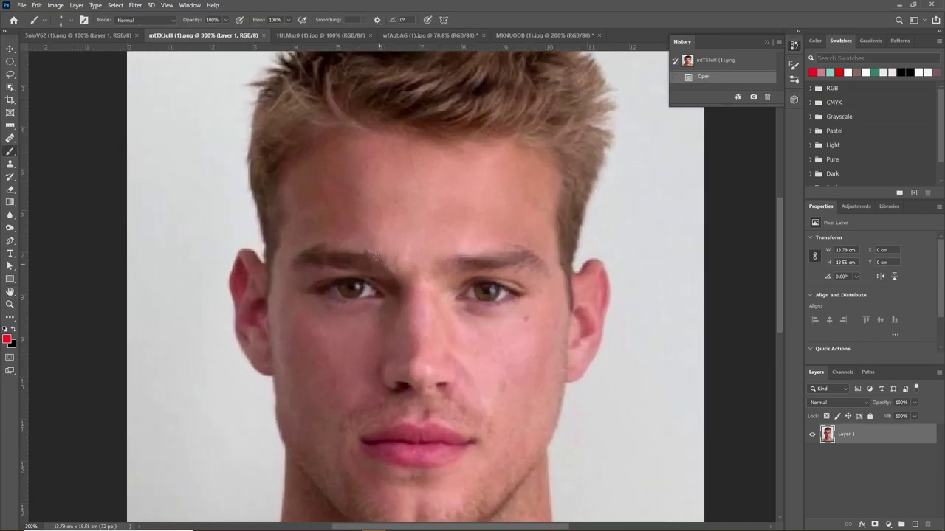
Paint a straight red line from hairline to chin and another across the face from ear to ear below the eyes.
{"action": "left_click", "coordinate": [425, 142]}
{"action": "scroll", "coordinate": [415, 439], "scroll_direction": "down", "scroll_amount": 10}
{"action": "scroll", "coordinate": [416, 439], "scroll_direction": "up", "scroll_amount": 10}
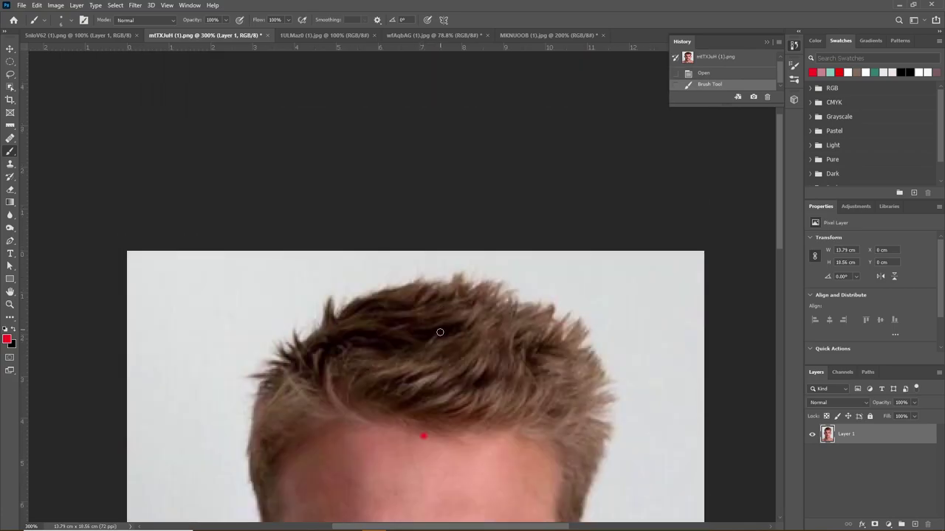
{"action": "scroll", "coordinate": [438, 327], "scroll_direction": "down", "scroll_amount": 5}
{"action": "scroll", "coordinate": [445, 344], "scroll_direction": "down", "scroll_amount": 5}
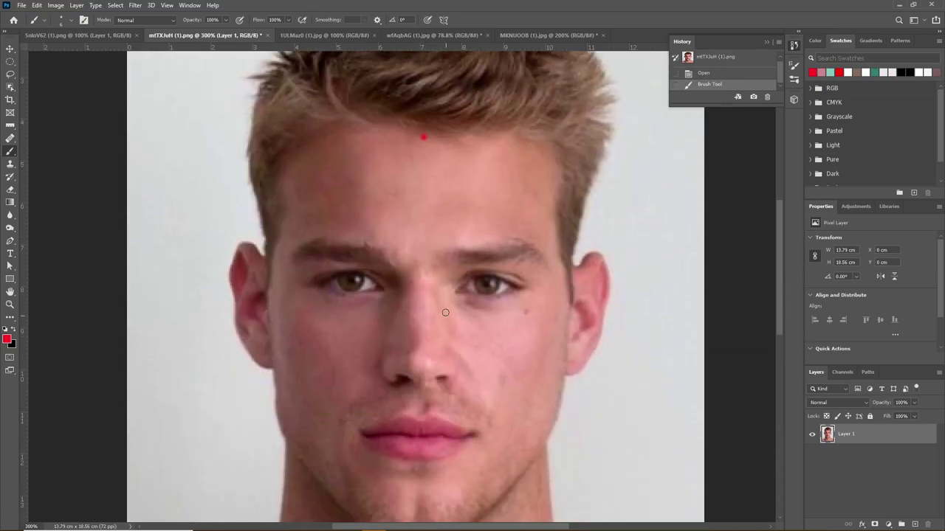
{"action": "left_click", "coordinate": [422, 112]}
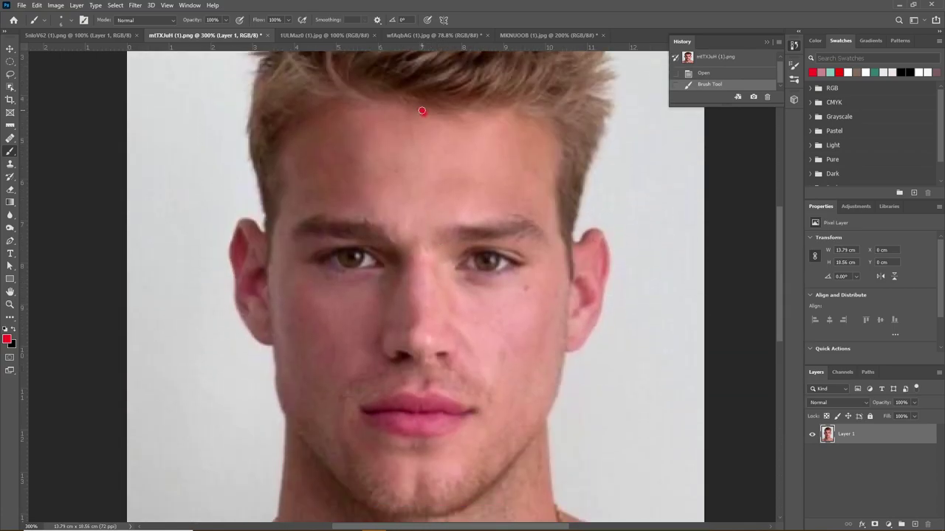
{"action": "left_click", "coordinate": [407, 513], "text": "shift"}
{"action": "left_click", "coordinate": [267, 266]}
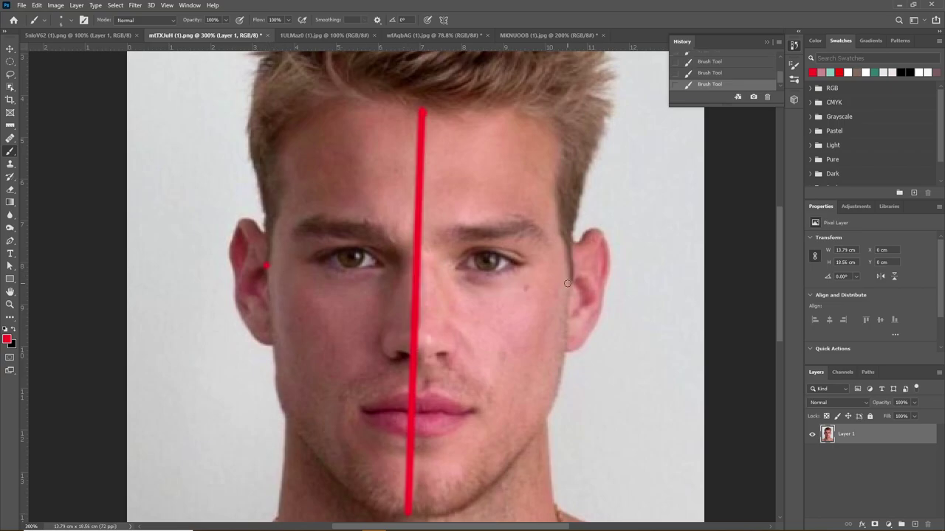
{"action": "left_click", "coordinate": [568, 282], "text": "shift"}
Write "1.34" in red brush strokes on the forehead above the eyebrow.
{"action": "left_click_drag", "start_coordinate": [471, 172], "coordinate": [471, 200]}
{"action": "left_click", "coordinate": [485, 194]}
{"action": "left_click_drag", "start_coordinate": [504, 169], "coordinate": [506, 202]}
{"action": "left_click_drag", "start_coordinate": [522, 171], "coordinate": [551, 189]}
{"action": "left_click_drag", "start_coordinate": [548, 169], "coordinate": [550, 205]}
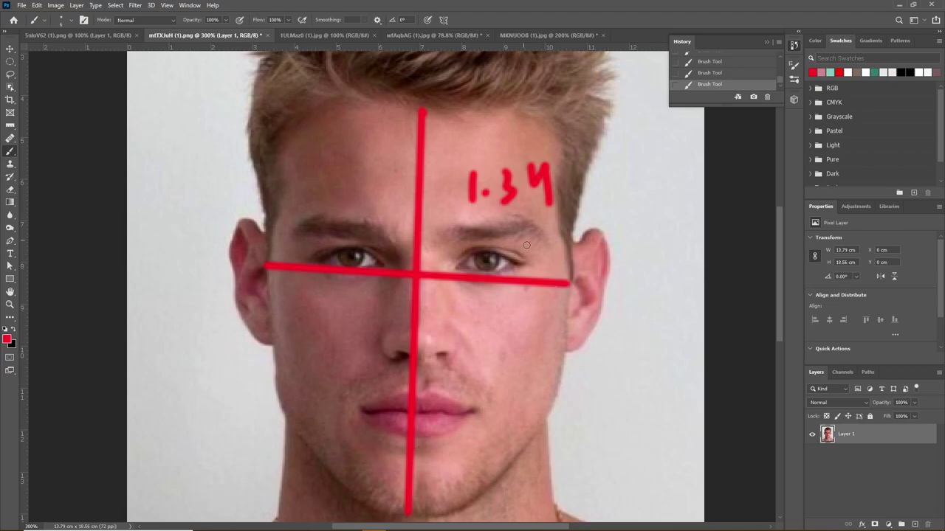
Undo the "1.34" note and the crossing face height and width lines.
{"action": "key", "text": "ctrl+z"}
{"action": "key", "text": "ctrl+z"}
{"action": "key", "text": "ctrl+z"}
{"action": "key", "text": "ctrl+z"}
{"action": "key", "text": "ctrl+z"}
{"action": "key", "text": "ctrl+z"}
{"action": "key", "text": "ctrl+z"}
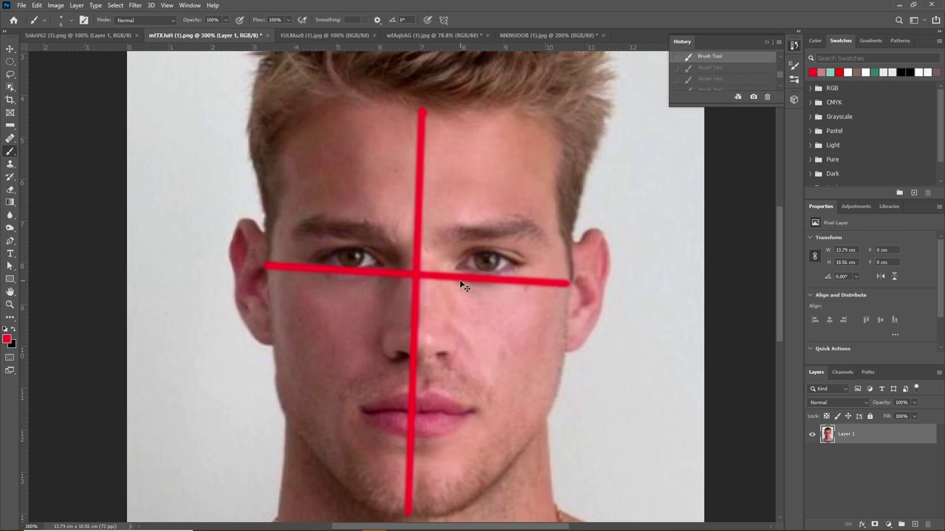
Paint a straight red line from ear to ear below the eyes and a vertical one from above the upper lip to brow level.
{"action": "left_click", "coordinate": [268, 273]}
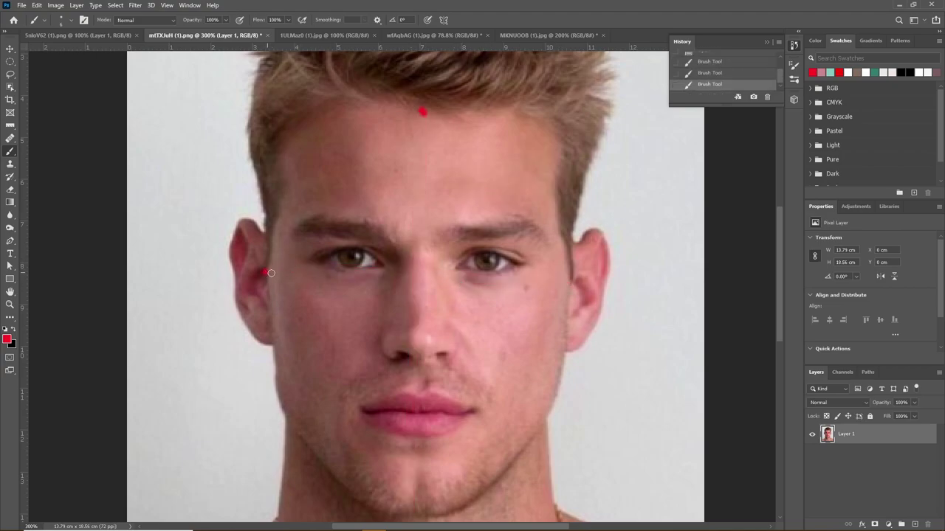
{"action": "left_click", "coordinate": [567, 278], "text": "shift"}
{"action": "left_click", "coordinate": [403, 390]}
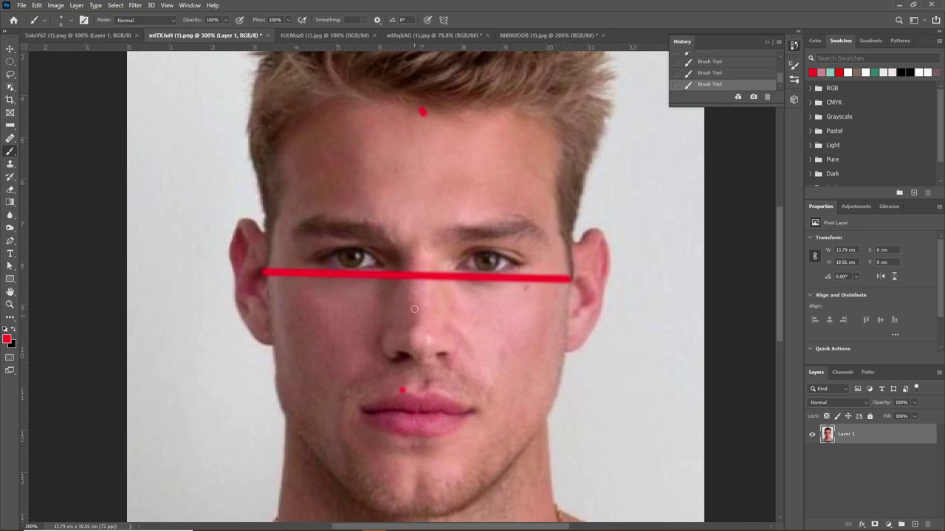
{"action": "left_click", "coordinate": [410, 237], "text": "shift"}
Handwrite a red ratio note beginning with "1." on the cheek beside the nose.
{"action": "left_click_drag", "start_coordinate": [462, 311], "coordinate": [463, 341]}
{"action": "left_click", "coordinate": [492, 331]}
{"action": "left_click_drag", "start_coordinate": [526, 313], "coordinate": [528, 342]}
{"action": "mouse_move", "coordinate": [550, 315]}
{"action": "left_mouse_down"}
{"action": "mouse_move", "coordinate": [553, 344]}
{"action": "mouse_move", "coordinate": [555, 325]}
{"action": "left_mouse_up"}
Undo the ratio note on the cheek and the crossing face width and midface height lines.
{"action": "key", "text": "ctrl+z"}
{"action": "key", "text": "ctrl+z"}
{"action": "key", "text": "ctrl+z"}
{"action": "key", "text": "ctrl+z"}
{"action": "key", "text": "ctrl+z"}
{"action": "key", "text": "ctrl+z"}
{"action": "key", "text": "ctrl+z"}
{"action": "key", "text": "ctrl+z"}
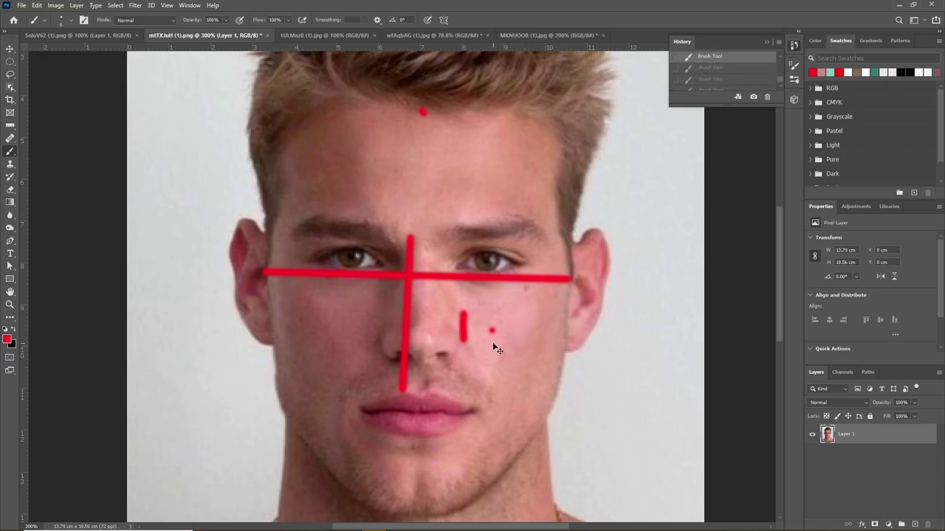
Reduce the brush size and paint a thin red line from ear to ear below the eyes with short end ticks.
{"action": "right_click", "coordinate": [402, 296]}
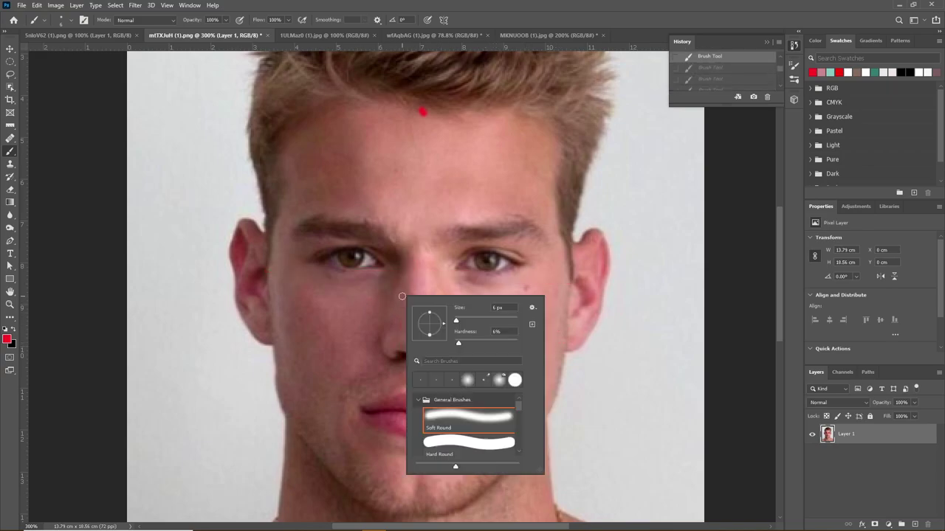
{"action": "left_click", "coordinate": [455, 323]}
{"action": "left_click", "coordinate": [290, 271]}
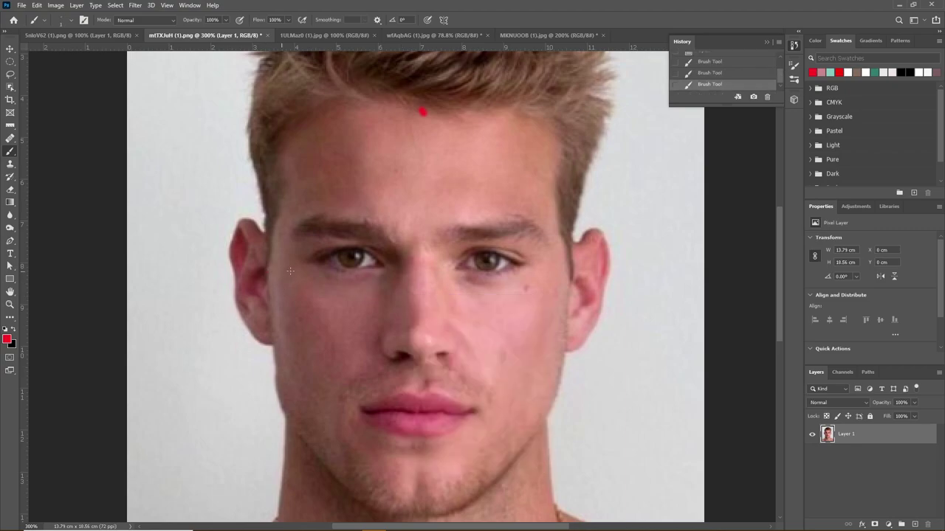
{"action": "left_click", "coordinate": [569, 281], "text": "shift"}
{"action": "left_click_drag", "start_coordinate": [570, 277], "coordinate": [569, 288]}
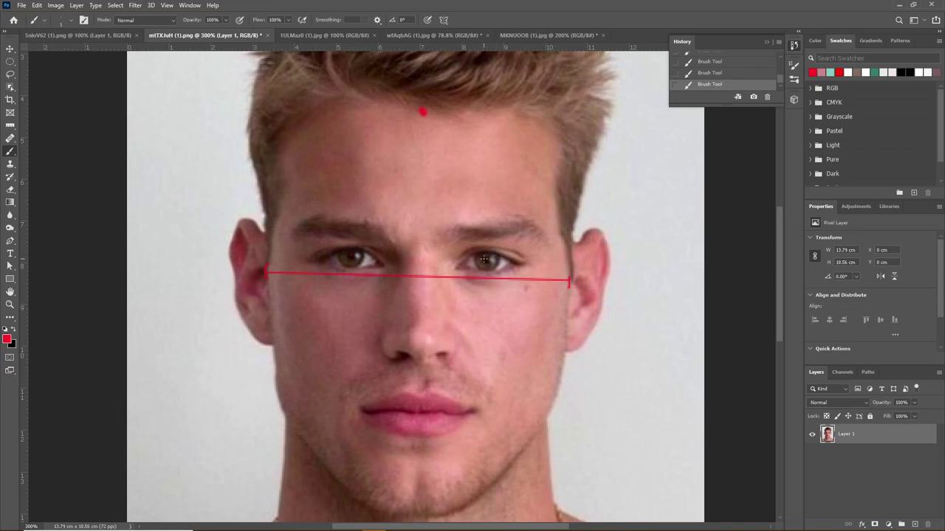
Paint thin red lines between the pupils and down to the upper lip, marking the vertical one with a curly brace.
{"action": "left_click", "coordinate": [484, 260], "text": "shift"}
{"action": "left_click", "coordinate": [404, 277], "text": "shift"}
{"action": "mouse_move", "coordinate": [392, 329]}
{"action": "left_mouse_down"}
{"action": "mouse_move", "coordinate": [383, 362]}
{"action": "mouse_move", "coordinate": [405, 388]}
{"action": "left_mouse_up"}
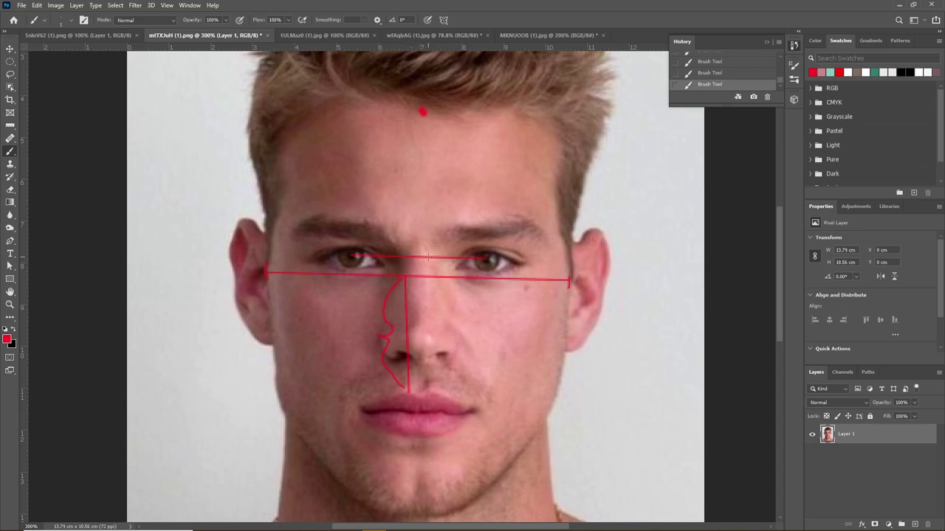
In light teal, paint a vertical line from the pupil line to the upper lip and write an underlined "85.5%" on the cheek.
{"action": "left_click", "coordinate": [830, 72]}
{"action": "left_click", "coordinate": [432, 388], "text": "shift"}
{"action": "left_click_drag", "start_coordinate": [554, 334], "coordinate": [567, 311]}
{"action": "left_click_drag", "start_coordinate": [476, 353], "coordinate": [561, 345]}
Restore the mtTXJuH portrait to its original snapshot and switch to the 1ULMaz0 portrait, enlarged to 200%.
{"action": "scroll", "coordinate": [738, 74], "scroll_direction": "up", "scroll_amount": 3}
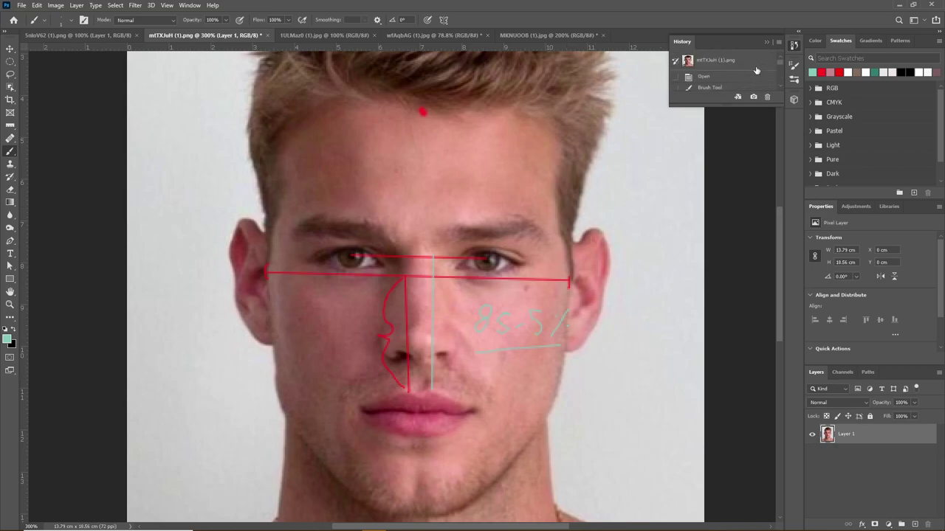
{"action": "left_click", "coordinate": [736, 61]}
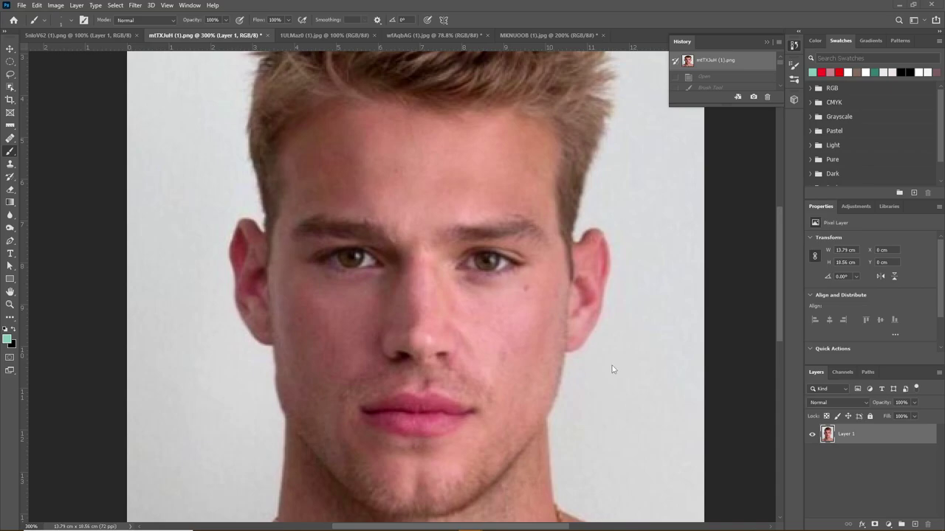
{"action": "left_click", "coordinate": [346, 37]}
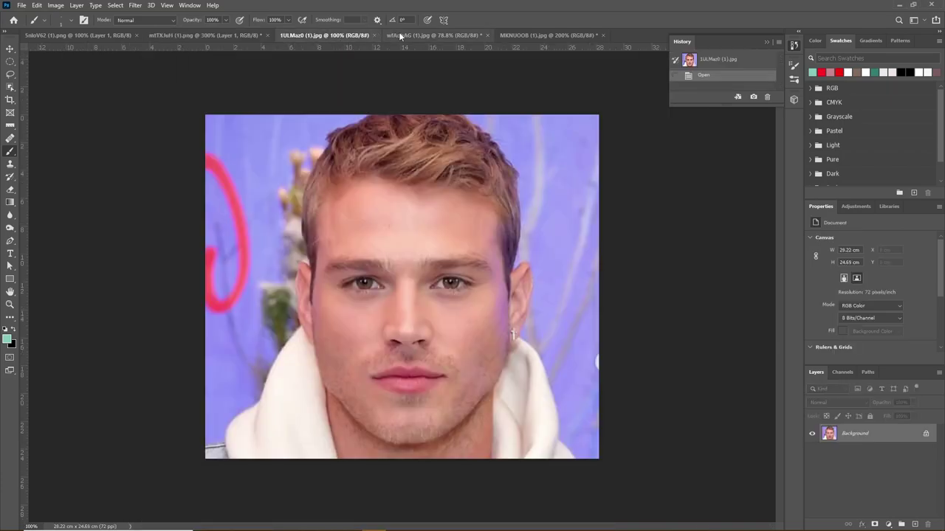
{"action": "left_click", "coordinate": [238, 37]}
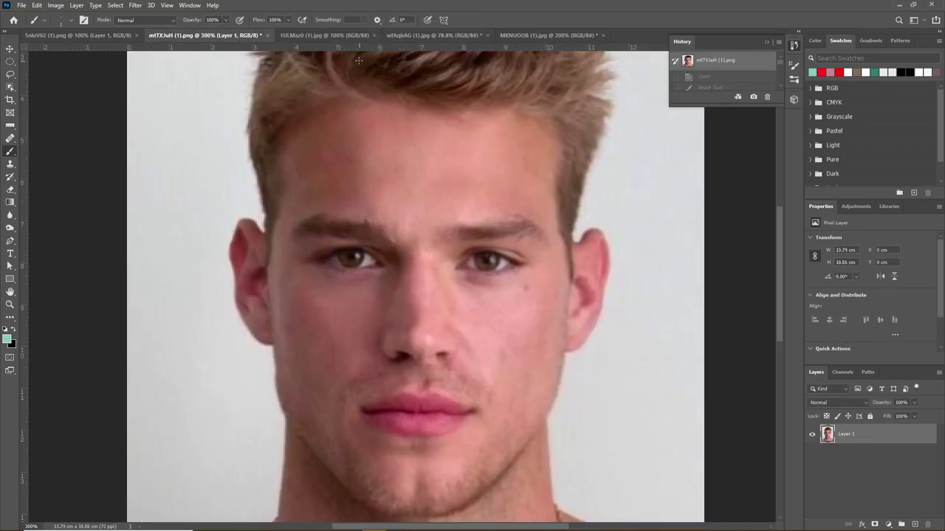
{"action": "left_click", "coordinate": [331, 37]}
{"action": "left_click", "coordinate": [9, 304]}
{"action": "left_click", "coordinate": [466, 286]}
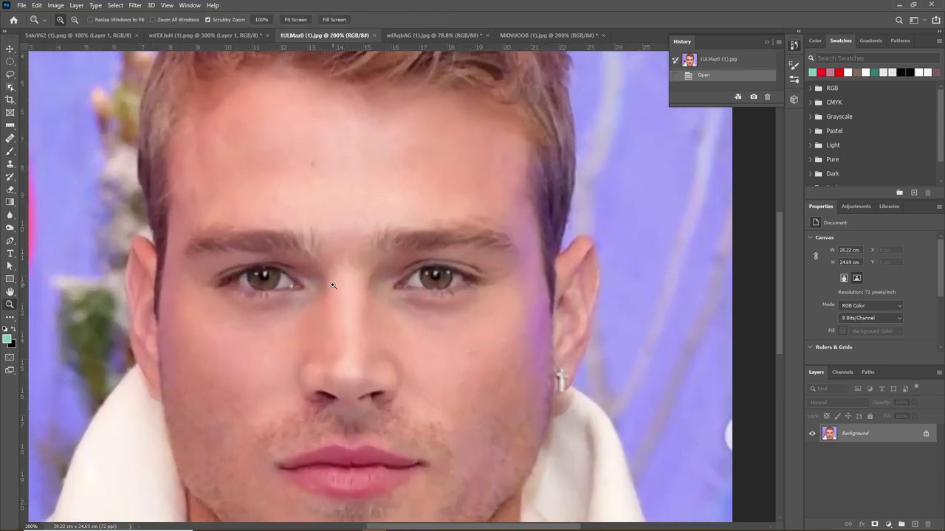
{"action": "key", "text": "b"}
{"action": "left_click", "coordinate": [344, 272]}
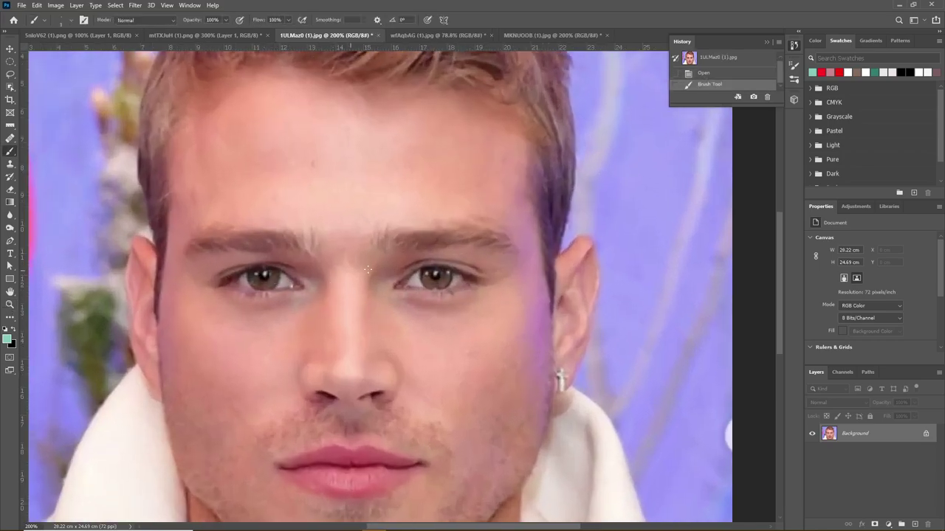
{"action": "left_click", "coordinate": [431, 277], "text": "shift"}
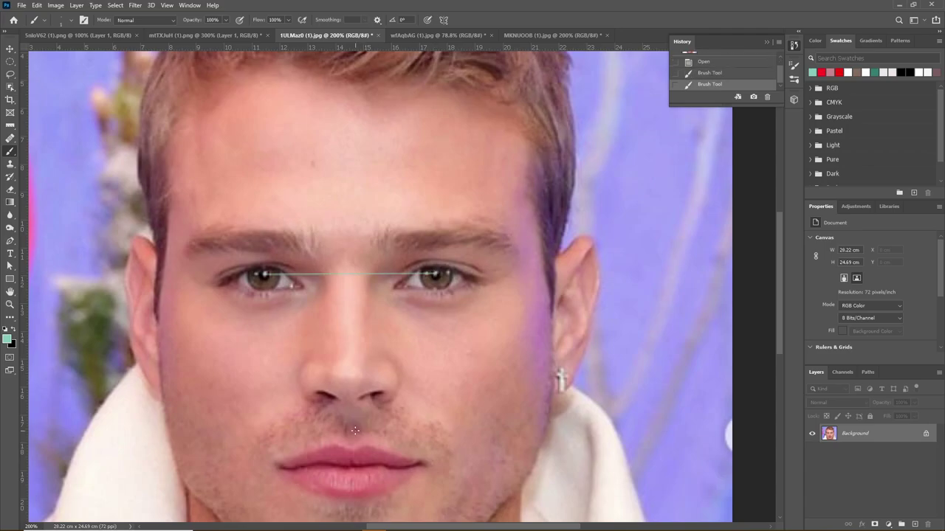
{"action": "key", "text": "ctrl+z"}
Set the brush to 4 px in red and paint a straight line between the two pupils.
{"action": "right_click", "coordinate": [526, 332]}
{"action": "left_click_drag", "start_coordinate": [530, 334], "coordinate": [527, 333]}
{"action": "scroll", "coordinate": [759, 81], "scroll_direction": "up", "scroll_amount": 1}
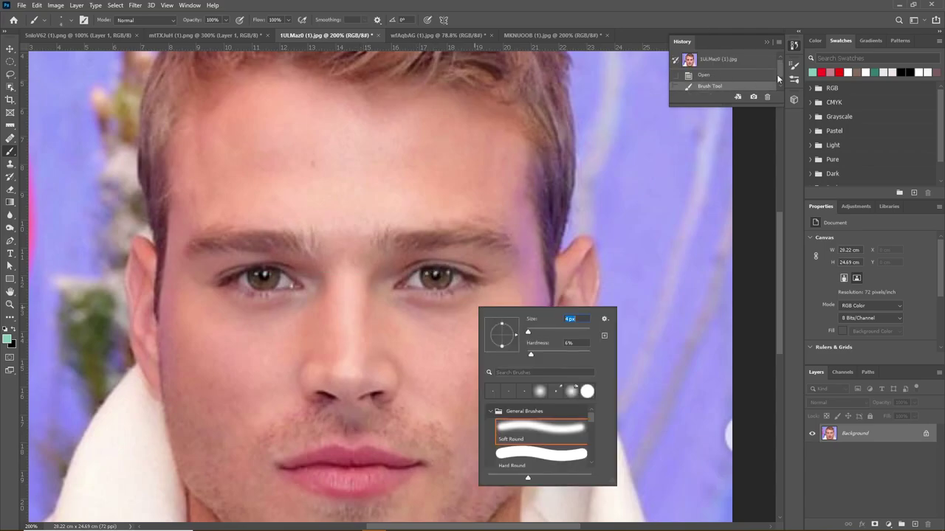
{"action": "left_click", "coordinate": [840, 72]}
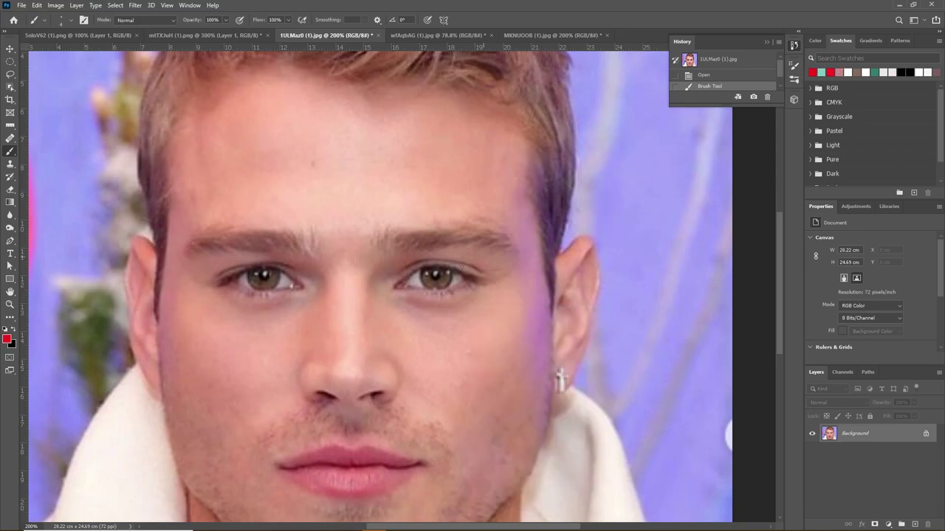
{"action": "left_click", "coordinate": [264, 274]}
{"action": "left_click", "coordinate": [436, 274], "text": "shift"}
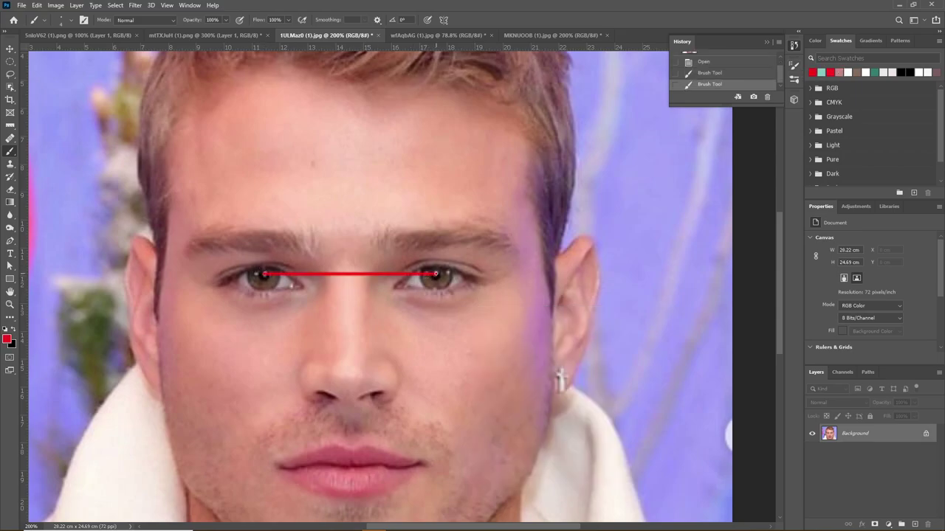
Paint a vertical red line from the upper lip to the pupil line and handwrite a note on the cheek beside it.
{"action": "left_click", "coordinate": [336, 443]}
{"action": "left_click", "coordinate": [335, 274], "text": "shift"}
{"action": "mouse_move", "coordinate": [418, 345]}
{"action": "left_mouse_down"}
{"action": "mouse_move", "coordinate": [428, 361]}
{"action": "mouse_move", "coordinate": [466, 340]}
{"action": "mouse_move", "coordinate": [470, 360]}
{"action": "mouse_move", "coordinate": [482, 358]}
{"action": "left_mouse_up"}
{"action": "left_click", "coordinate": [443, 358]}
Undo the cheek note and the vertical line between the upper lip and the pupil line.
{"action": "key", "text": "ctrl+z"}
{"action": "key", "text": "ctrl+z"}
{"action": "key", "text": "ctrl+z"}
{"action": "key", "text": "ctrl+z"}
{"action": "key", "text": "ctrl+z"}
{"action": "key", "text": "ctrl+z"}
{"action": "key", "text": "ctrl+z"}
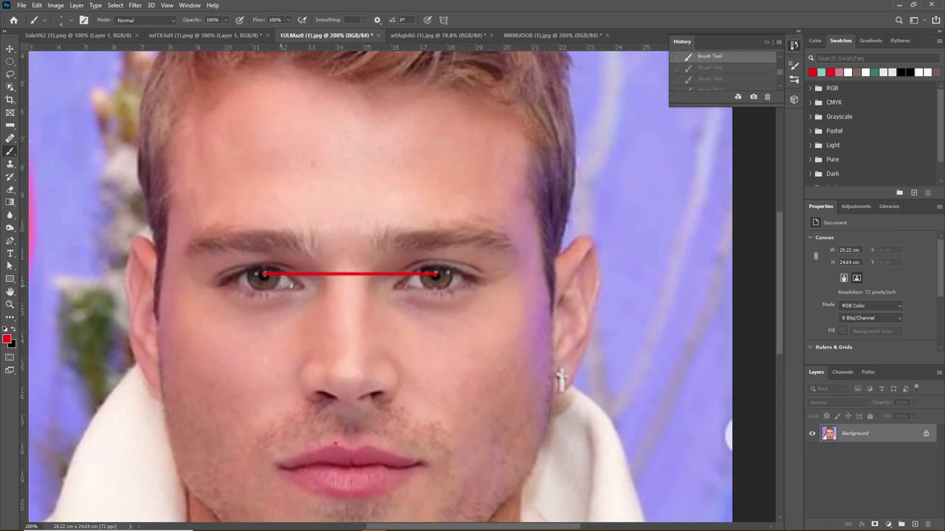
Paint a straight red line across the face from ear to ear below the eyes and write "44.32%" above the pupil line.
{"action": "left_click", "coordinate": [516, 305]}
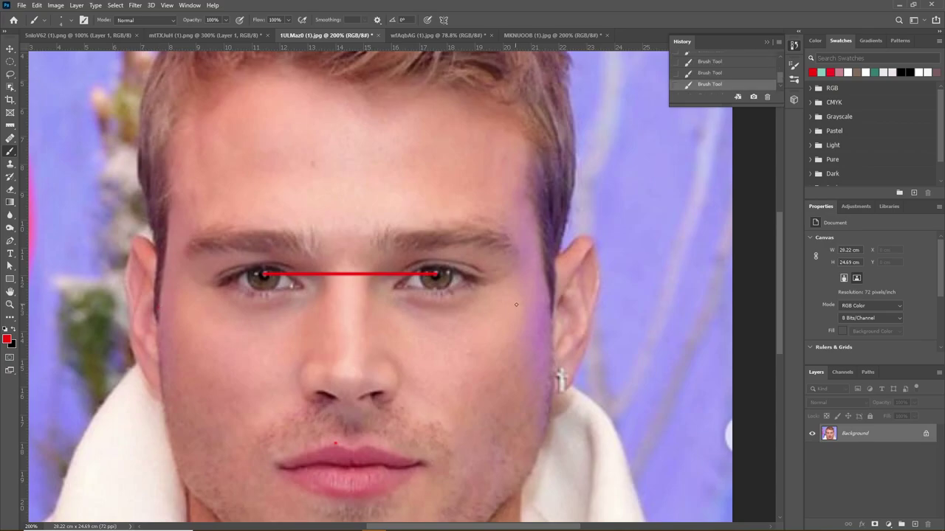
{"action": "left_click", "coordinate": [550, 307], "text": "shift"}
{"action": "mouse_move", "coordinate": [330, 240]}
{"action": "left_mouse_down"}
{"action": "mouse_move", "coordinate": [331, 253]}
{"action": "mouse_move", "coordinate": [343, 251]}
{"action": "left_mouse_up"}
{"action": "mouse_move", "coordinate": [341, 239]}
{"action": "left_mouse_down"}
{"action": "mouse_move", "coordinate": [340, 264]}
{"action": "mouse_move", "coordinate": [375, 248]}
{"action": "left_mouse_up"}
{"action": "left_click_drag", "start_coordinate": [367, 238], "coordinate": [368, 264]}
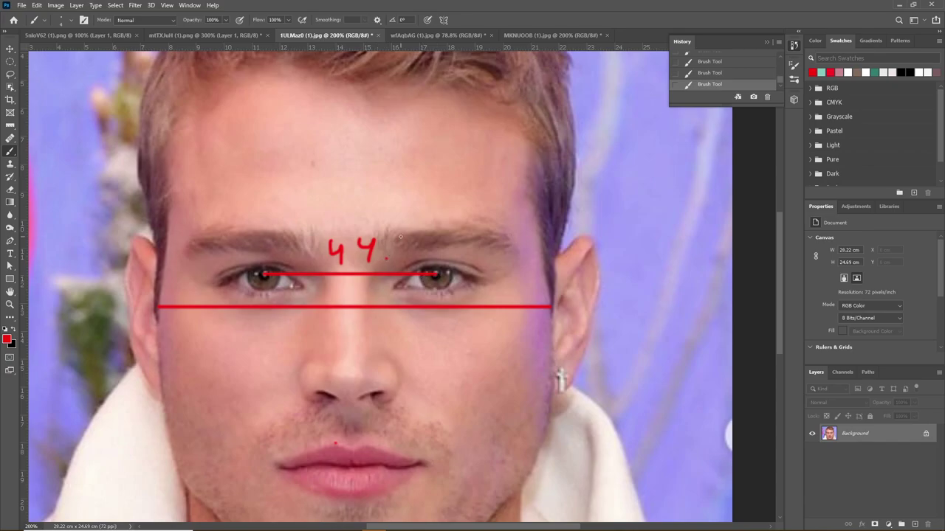
{"action": "mouse_move", "coordinate": [395, 240]}
{"action": "left_mouse_down"}
{"action": "mouse_move", "coordinate": [424, 247]}
{"action": "mouse_move", "coordinate": [433, 253]}
{"action": "mouse_move", "coordinate": [454, 233]}
{"action": "left_mouse_up"}
Write "46%" in red on the forehead and circle it.
{"action": "left_click_drag", "start_coordinate": [363, 186], "coordinate": [381, 201]}
{"action": "left_click_drag", "start_coordinate": [377, 183], "coordinate": [379, 207]}
{"action": "left_click_drag", "start_coordinate": [415, 178], "coordinate": [411, 195]}
{"action": "left_click", "coordinate": [431, 176]}
{"action": "left_click", "coordinate": [462, 193]}
{"action": "mouse_move", "coordinate": [461, 168]}
{"action": "left_mouse_down"}
{"action": "mouse_move", "coordinate": [437, 208]}
{"action": "mouse_move", "coordinate": [430, 155]}
{"action": "mouse_move", "coordinate": [360, 205]}
{"action": "mouse_move", "coordinate": [359, 196]}
{"action": "mouse_move", "coordinate": [365, 202]}
{"action": "left_mouse_up"}
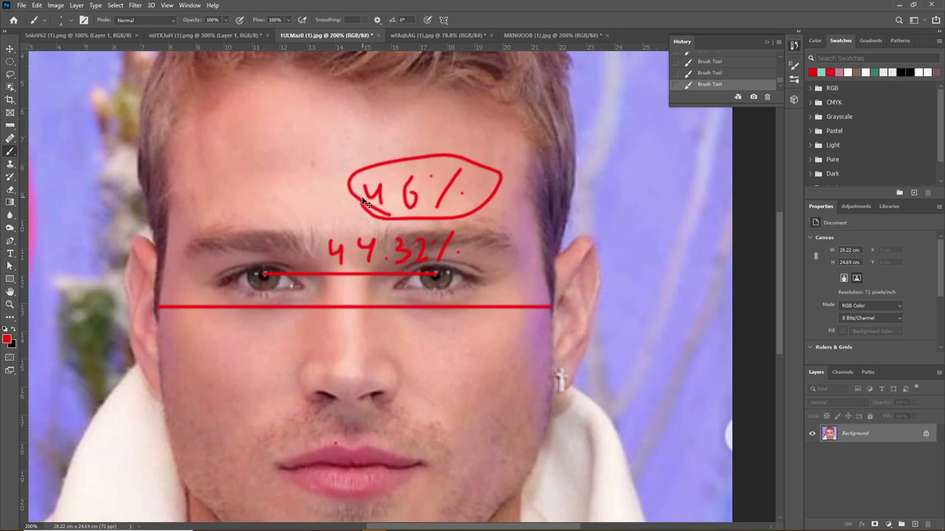
Undo the circled "46%" note on the forehead.
{"action": "key", "text": "ctrl+z"}
{"action": "key", "text": "ctrl+z"}
{"action": "key", "text": "ctrl+z"}
{"action": "key", "text": "ctrl+z"}
{"action": "key", "text": "ctrl+z"}
{"action": "key", "text": "ctrl+z"}
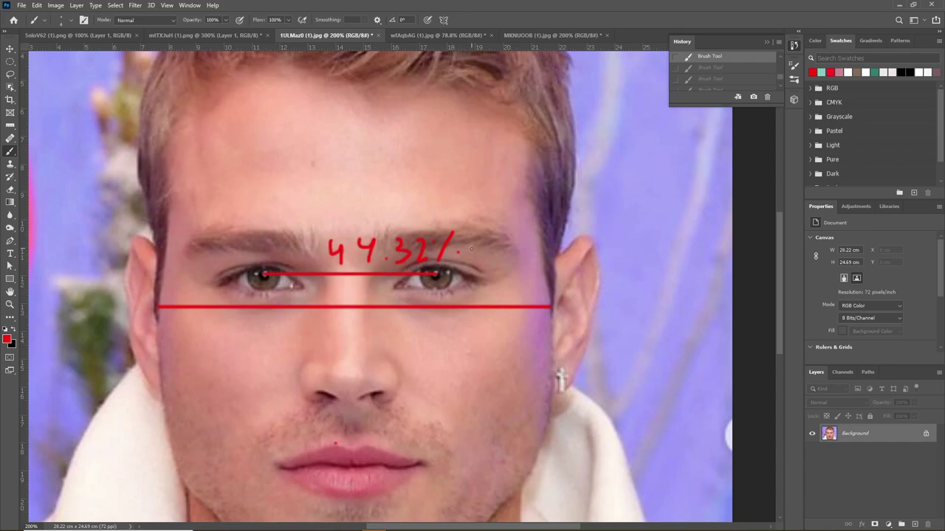
Extend the "44.32%" note into a range by writing "- 47.7%" after it.
{"action": "left_click_drag", "start_coordinate": [485, 250], "coordinate": [503, 249]}
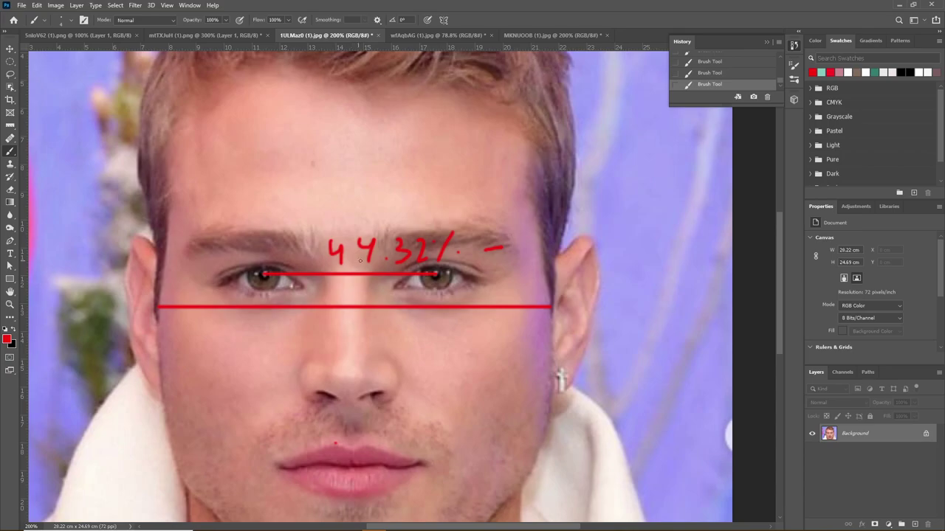
{"action": "left_click_drag", "start_coordinate": [531, 234], "coordinate": [548, 248]}
{"action": "left_click_drag", "start_coordinate": [547, 236], "coordinate": [551, 260]}
{"action": "mouse_move", "coordinate": [559, 236]}
{"action": "left_mouse_down"}
{"action": "mouse_move", "coordinate": [565, 257]}
{"action": "mouse_move", "coordinate": [599, 233]}
{"action": "mouse_move", "coordinate": [612, 259]}
{"action": "left_mouse_up"}
{"action": "left_click", "coordinate": [584, 254]}
{"action": "left_click", "coordinate": [629, 223]}
{"action": "left_click_drag", "start_coordinate": [647, 220], "coordinate": [632, 251]}
{"action": "left_click", "coordinate": [650, 237]}
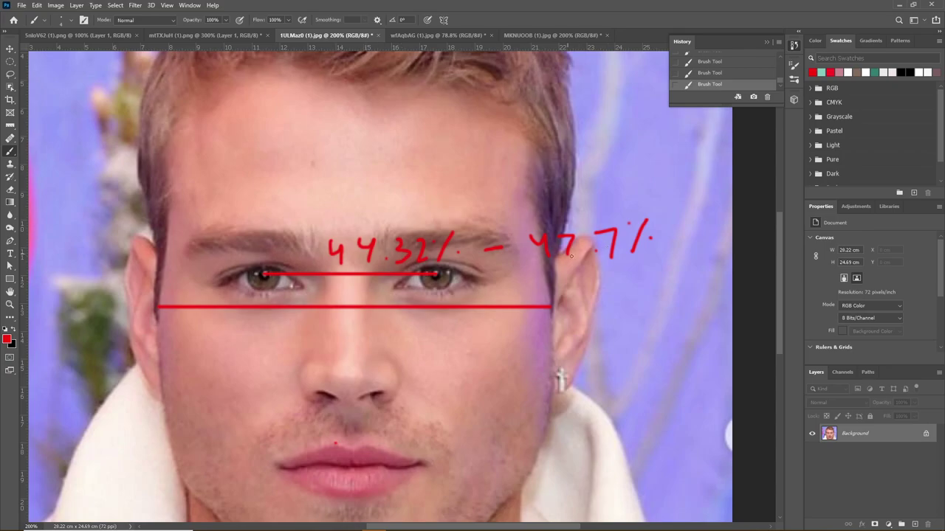
Undo the percentage range note together with the pupil distance and face width lines.
{"action": "key", "text": "ctrl+z"}
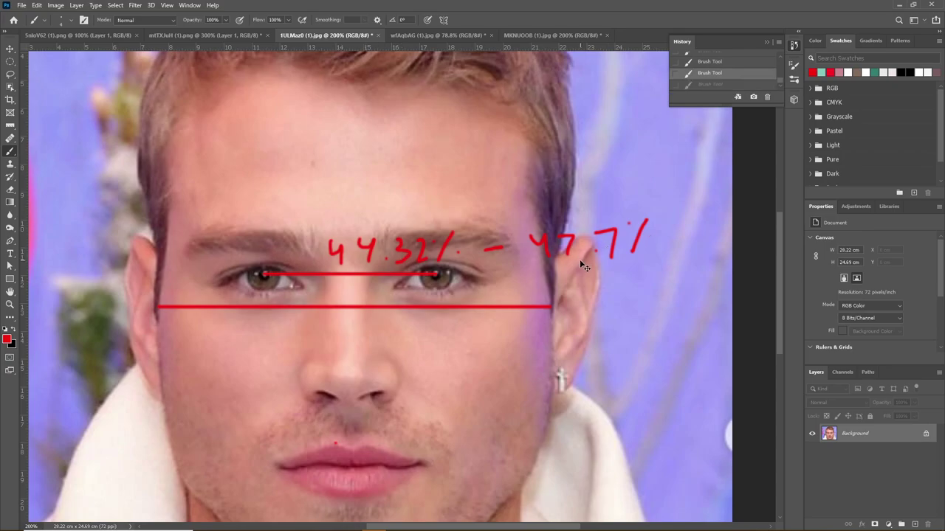
{"action": "key", "text": "ctrl+z"}
{"action": "key", "text": "ctrl+z"}
{"action": "key", "text": "ctrl+z"}
{"action": "key", "text": "ctrl+z"}
{"action": "key", "text": "ctrl+z"}
{"action": "key", "text": "ctrl+z"}
{"action": "key", "text": "ctrl+z"}
{"action": "key", "text": "ctrl+z"}
{"action": "key", "text": "ctrl+z"}
{"action": "key", "text": "ctrl+z"}
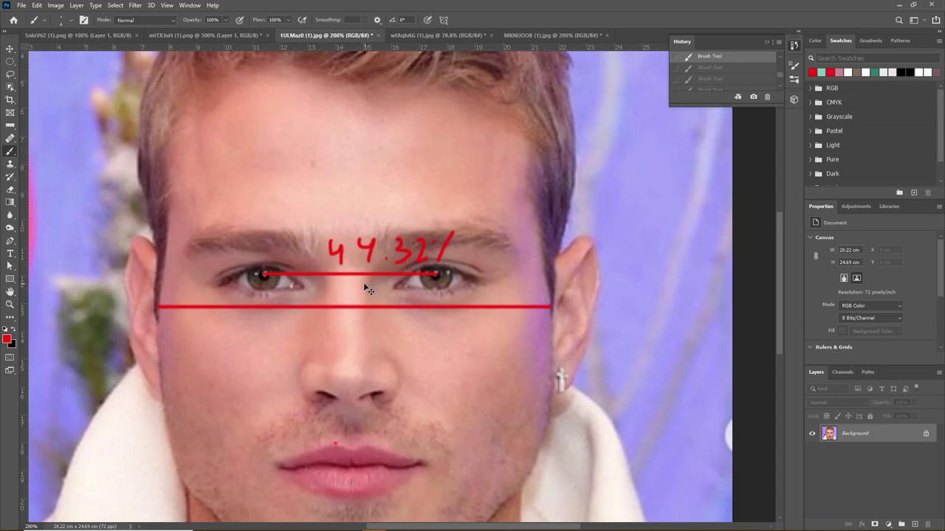
{"action": "key", "text": "ctrl+z"}
{"action": "key", "text": "ctrl+z"}
{"action": "key", "text": "ctrl+z"}
{"action": "key", "text": "ctrl+z"}
{"action": "key", "text": "ctrl+z"}
{"action": "key", "text": "ctrl+z"}
Try a red line between the inner eye corners with a "1" below it, and undo these strokes.
{"action": "mouse_move", "coordinate": [306, 289]}
{"action": "left_mouse_down"}
{"action": "mouse_move", "coordinate": [389, 289]}
{"action": "mouse_move", "coordinate": [357, 317]}
{"action": "mouse_move", "coordinate": [382, 316]}
{"action": "left_mouse_up"}
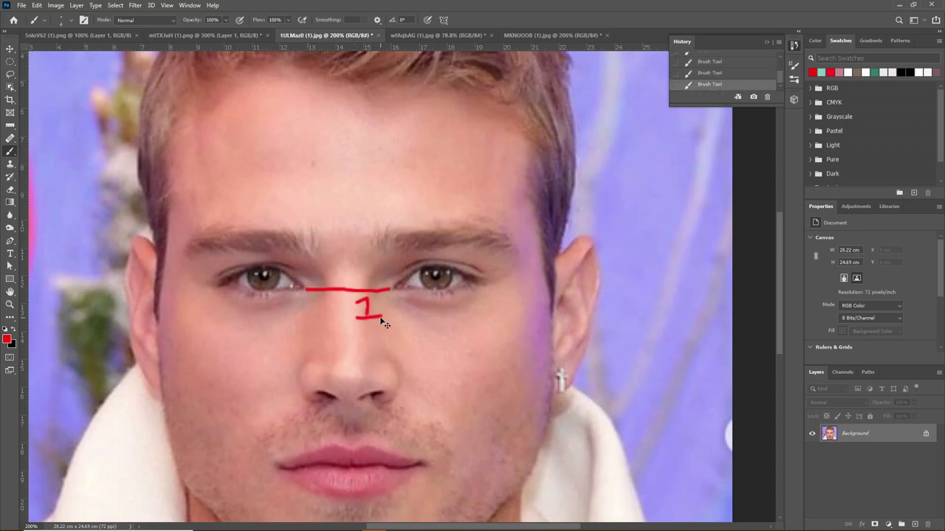
{"action": "key", "text": "ctrl+z"}
{"action": "key", "text": "ctrl+z"}
{"action": "key", "text": "ctrl+z"}
Write an underlined "7°" in red on the cheek below the outer eye corner.
{"action": "left_click_drag", "start_coordinate": [469, 317], "coordinate": [480, 341]}
{"action": "left_click_drag", "start_coordinate": [507, 311], "coordinate": [508, 306]}
{"action": "left_click_drag", "start_coordinate": [468, 350], "coordinate": [539, 340]}
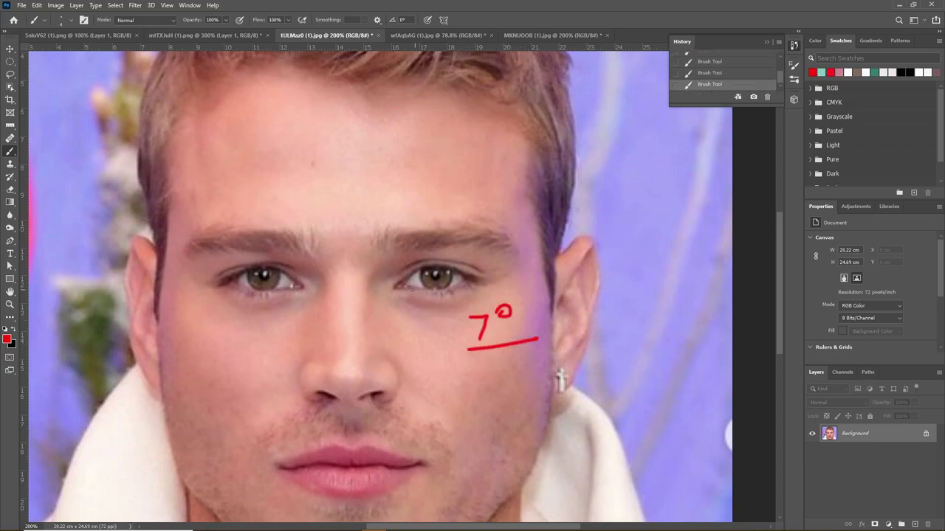
Try a tilted red line along the eye above the "7°" note, and undo it.
{"action": "left_click_drag", "start_coordinate": [394, 288], "coordinate": [470, 276]}
{"action": "key", "text": "ctrl+z"}
{"action": "key", "text": "ctrl+z"}
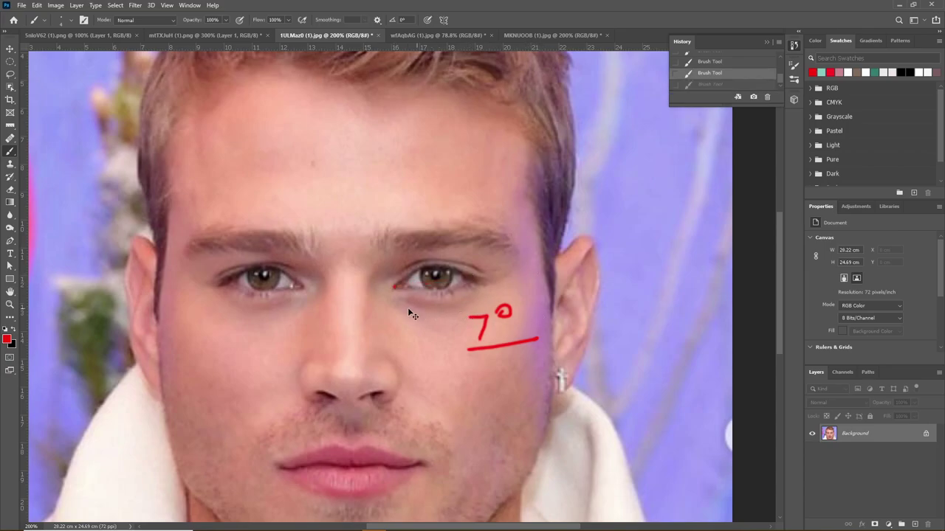
Enlarge the eyes to 300% and paint a red line from eye corner to corner, crossed by one between the eyelids.
{"action": "key", "text": "z"}
{"action": "left_click", "coordinate": [429, 280]}
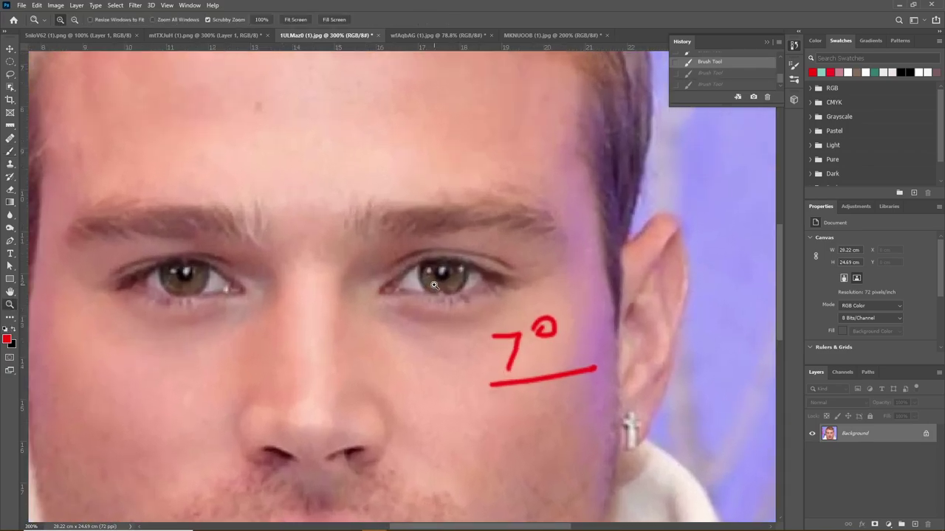
{"action": "key", "text": "b"}
{"action": "left_click", "coordinate": [380, 293]}
{"action": "left_click", "coordinate": [486, 278], "text": "shift"}
{"action": "left_click", "coordinate": [449, 295]}
{"action": "left_click", "coordinate": [443, 257], "text": "shift"}
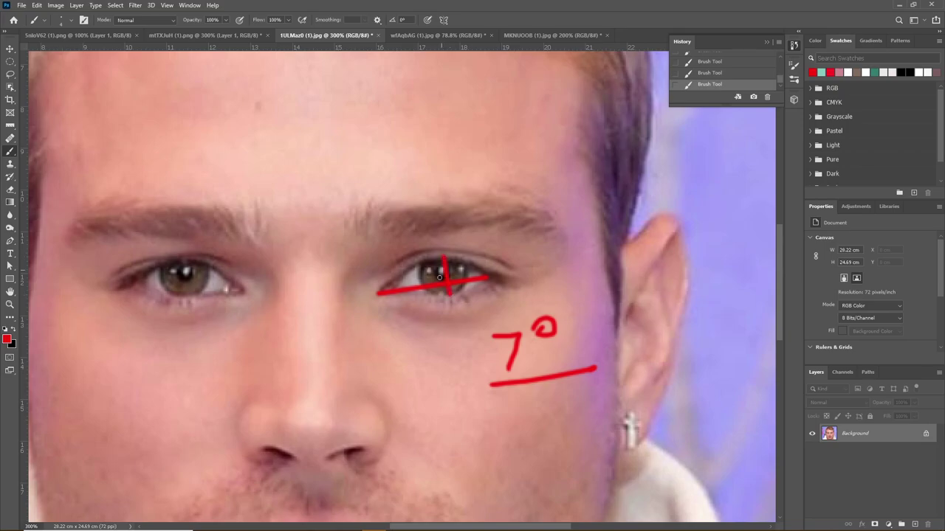
Start a note below the eye, and undo it along with the crossing eye lines and the "7°" note.
{"action": "mouse_move", "coordinate": [382, 342]}
{"action": "left_mouse_down"}
{"action": "mouse_move", "coordinate": [395, 341]}
{"action": "mouse_move", "coordinate": [384, 360]}
{"action": "mouse_move", "coordinate": [401, 360]}
{"action": "left_mouse_up"}
{"action": "key", "text": "ctrl+z"}
{"action": "key", "text": "ctrl+z"}
{"action": "key", "text": "ctrl+z"}
{"action": "key", "text": "ctrl+z"}
{"action": "key", "text": "ctrl+z"}
{"action": "key", "text": "ctrl+z"}
{"action": "key", "text": "ctrl+z"}
{"action": "key", "text": "ctrl+z"}
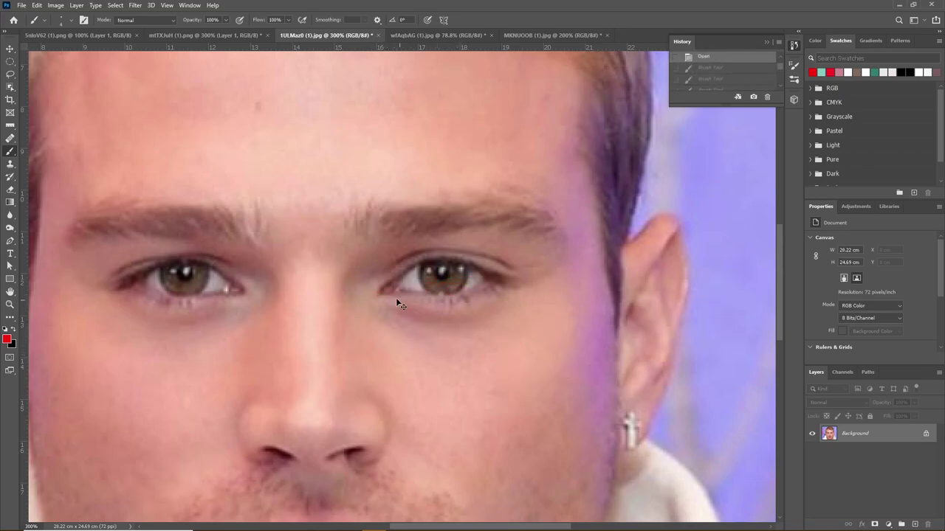
Repaint the red eye width and eyelid height lines, and write "2.83" with a check mark below the eye.
{"action": "left_click", "coordinate": [381, 291]}
{"action": "left_click", "coordinate": [485, 278], "text": "shift"}
{"action": "left_click", "coordinate": [447, 294]}
{"action": "left_click", "coordinate": [445, 258]}
{"action": "left_click", "coordinate": [447, 294], "text": "shift"}
{"action": "mouse_move", "coordinate": [437, 342]}
{"action": "left_mouse_down"}
{"action": "mouse_move", "coordinate": [466, 359]}
{"action": "mouse_move", "coordinate": [509, 337]}
{"action": "mouse_move", "coordinate": [504, 353]}
{"action": "mouse_move", "coordinate": [536, 338]}
{"action": "mouse_move", "coordinate": [531, 363]}
{"action": "mouse_move", "coordinate": [581, 360]}
{"action": "mouse_move", "coordinate": [631, 299]}
{"action": "left_mouse_up"}
{"action": "left_click", "coordinate": [485, 354]}
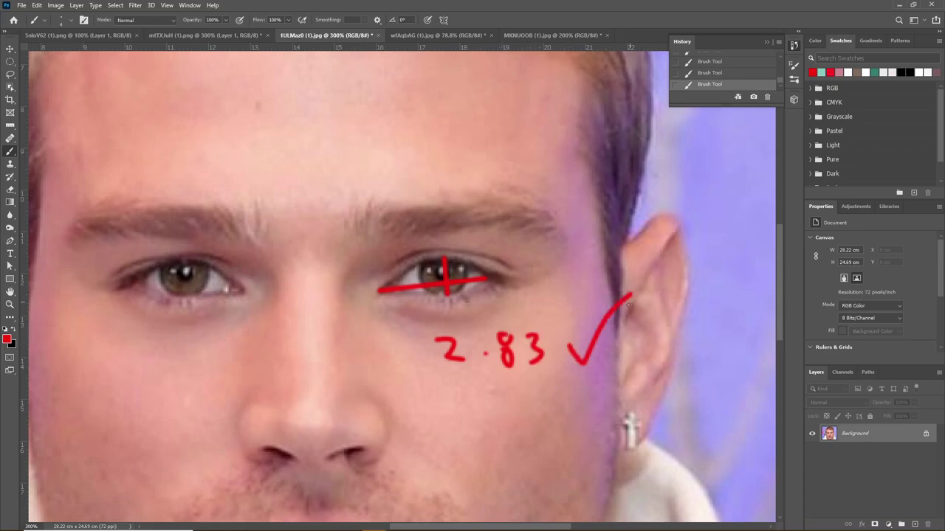
Write the range "2.8-3.6" in red below the "2.83" note and underline it.
{"action": "mouse_move", "coordinate": [437, 426]}
{"action": "left_mouse_down"}
{"action": "mouse_move", "coordinate": [451, 430]}
{"action": "mouse_move", "coordinate": [445, 447]}
{"action": "mouse_move", "coordinate": [468, 445]}
{"action": "left_mouse_up"}
{"action": "left_click", "coordinate": [484, 436]}
{"action": "mouse_move", "coordinate": [519, 413]}
{"action": "left_mouse_down"}
{"action": "mouse_move", "coordinate": [511, 439]}
{"action": "mouse_move", "coordinate": [551, 425]}
{"action": "left_mouse_up"}
{"action": "mouse_move", "coordinate": [565, 418]}
{"action": "left_mouse_down"}
{"action": "mouse_move", "coordinate": [575, 420]}
{"action": "mouse_move", "coordinate": [576, 439]}
{"action": "left_mouse_up"}
{"action": "left_click", "coordinate": [607, 432]}
{"action": "left_click_drag", "start_coordinate": [633, 403], "coordinate": [632, 417]}
{"action": "left_click_drag", "start_coordinate": [467, 466], "coordinate": [657, 451]}
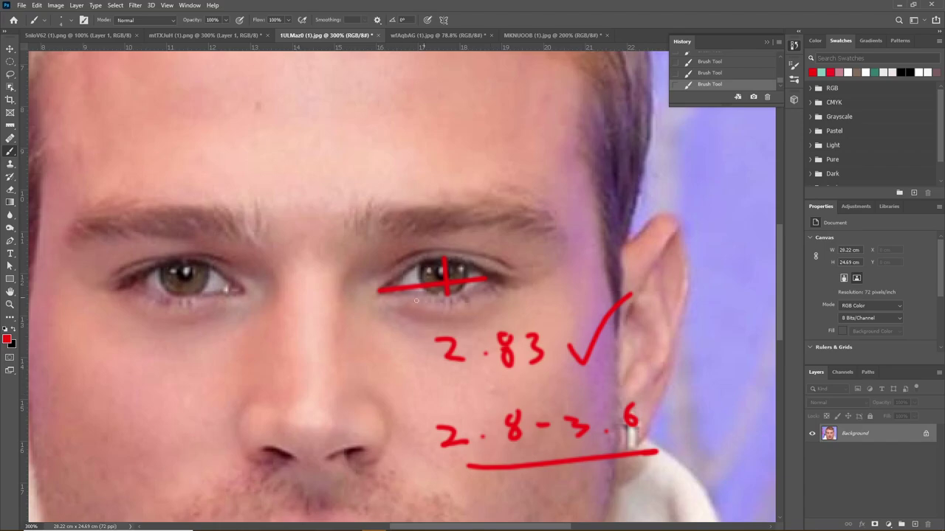
Undo all red eye annotations, including the "2.8-3.6" and "2.83" notes, back to the photo's opened state.
{"action": "key", "text": "ctrl+z"}
{"action": "key", "text": "ctrl+z"}
{"action": "key", "text": "ctrl+z"}
{"action": "key", "text": "ctrl+z"}
{"action": "key", "text": "ctrl+z"}
{"action": "key", "text": "ctrl+z"}
{"action": "key", "text": "ctrl+z"}
{"action": "key", "text": "ctrl+z"}
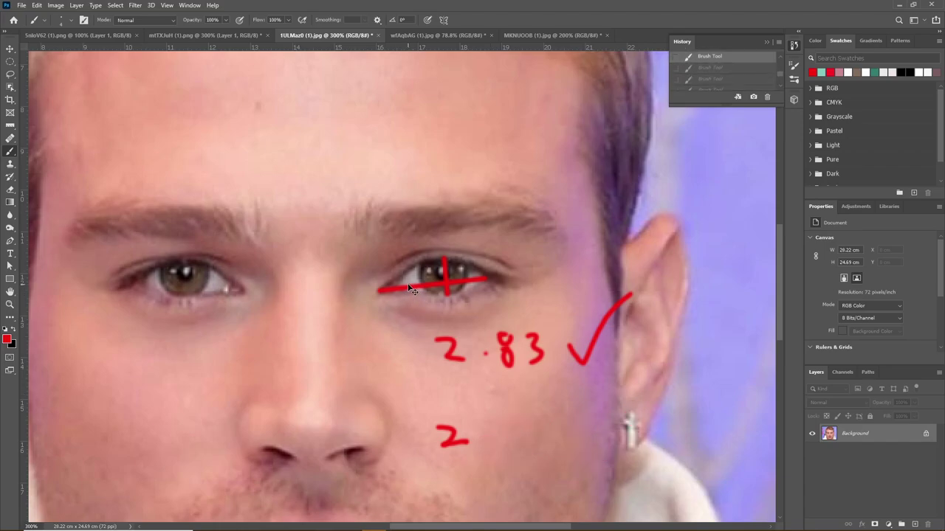
{"action": "key", "text": "ctrl+z"}
{"action": "key", "text": "ctrl+z"}
{"action": "key", "text": "ctrl+z"}
{"action": "key", "text": "ctrl+z"}
{"action": "key", "text": "ctrl+z"}
{"action": "key", "text": "ctrl+z"}
{"action": "key", "text": "ctrl+z"}
{"action": "key", "text": "ctrl+z"}
{"action": "key", "text": "ctrl+z"}
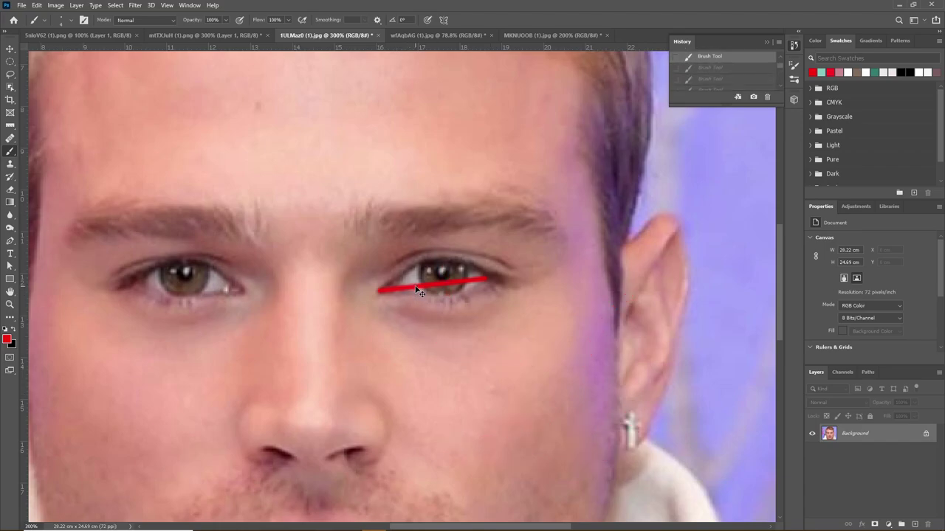
{"action": "key", "text": "ctrl+z"}
{"action": "key", "text": "ctrl+z"}
Measure the eyebrow's tilt with the Ruler tool, using a horizontal baseline and a second line along the brow.
{"action": "key", "text": "i"}
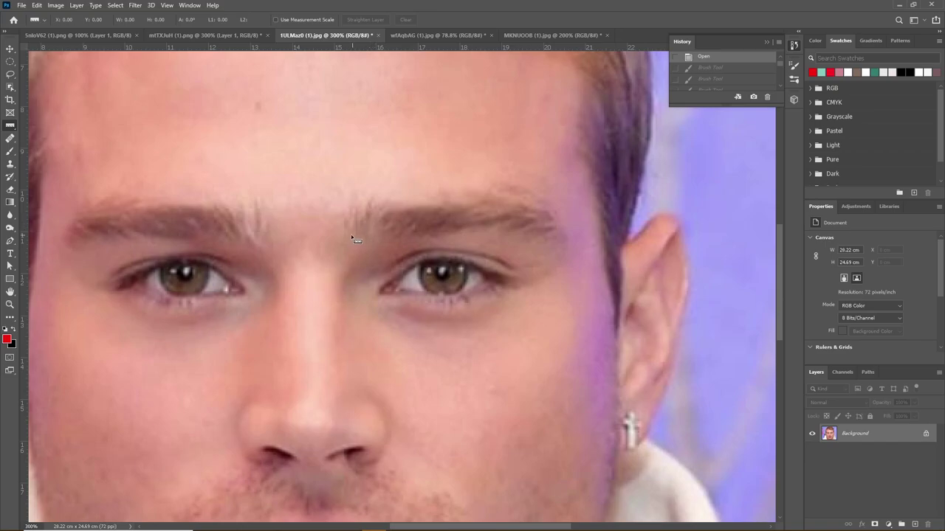
{"action": "mouse_move", "coordinate": [241, 232]}
{"action": "left_mouse_down"}
{"action": "mouse_move", "coordinate": [661, 220]}
{"action": "mouse_move", "coordinate": [671, 228]}
{"action": "left_mouse_up"}
{"action": "left_click_drag", "start_coordinate": [373, 234], "coordinate": [477, 234]}
{"action": "left_click_drag", "start_coordinate": [347, 233], "coordinate": [597, 207], "text": "alt"}
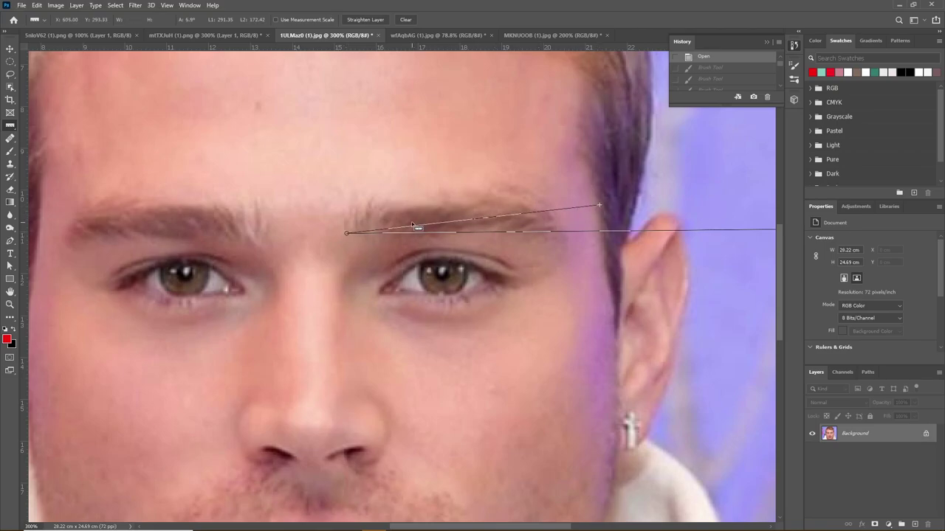
Write "5.2°" in red above the eyebrow and paint a red line along the brow's lower edge.
{"action": "key", "text": "b"}
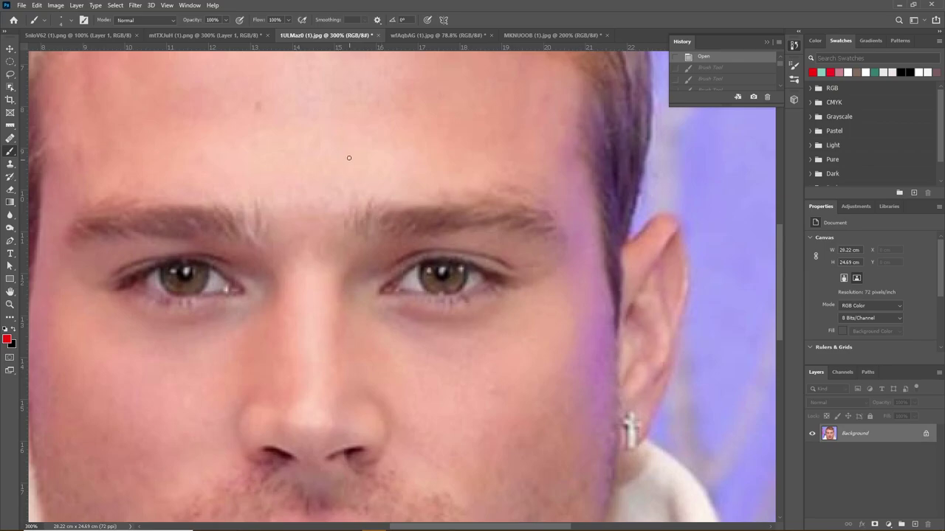
{"action": "mouse_move", "coordinate": [367, 149]}
{"action": "left_mouse_down"}
{"action": "mouse_move", "coordinate": [361, 176]}
{"action": "mouse_move", "coordinate": [344, 179]}
{"action": "left_mouse_up"}
{"action": "left_click", "coordinate": [388, 172]}
{"action": "mouse_move", "coordinate": [404, 152]}
{"action": "left_mouse_down"}
{"action": "mouse_move", "coordinate": [435, 173]}
{"action": "mouse_move", "coordinate": [403, 151]}
{"action": "mouse_move", "coordinate": [448, 139]}
{"action": "left_mouse_up"}
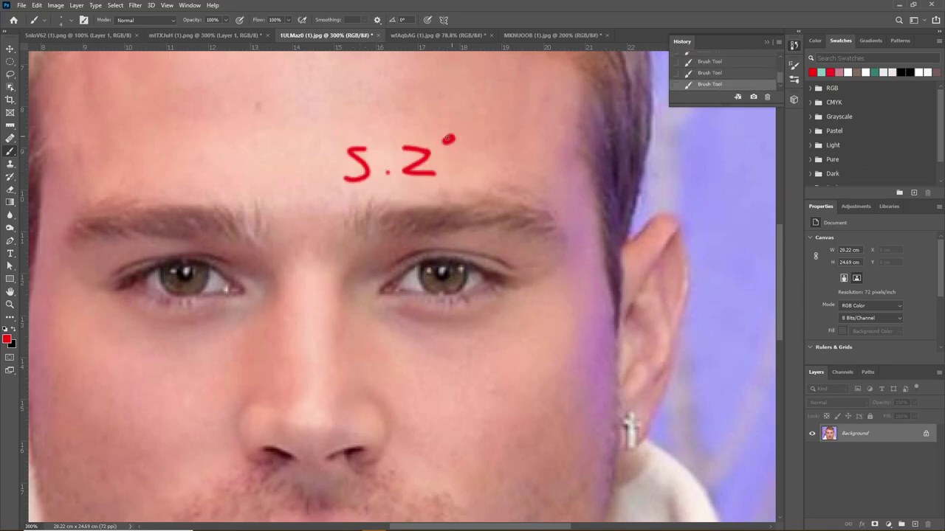
{"action": "mouse_move", "coordinate": [358, 231]}
{"action": "left_mouse_down"}
{"action": "mouse_move", "coordinate": [501, 234]}
{"action": "mouse_move", "coordinate": [562, 251]}
{"action": "left_mouse_up"}
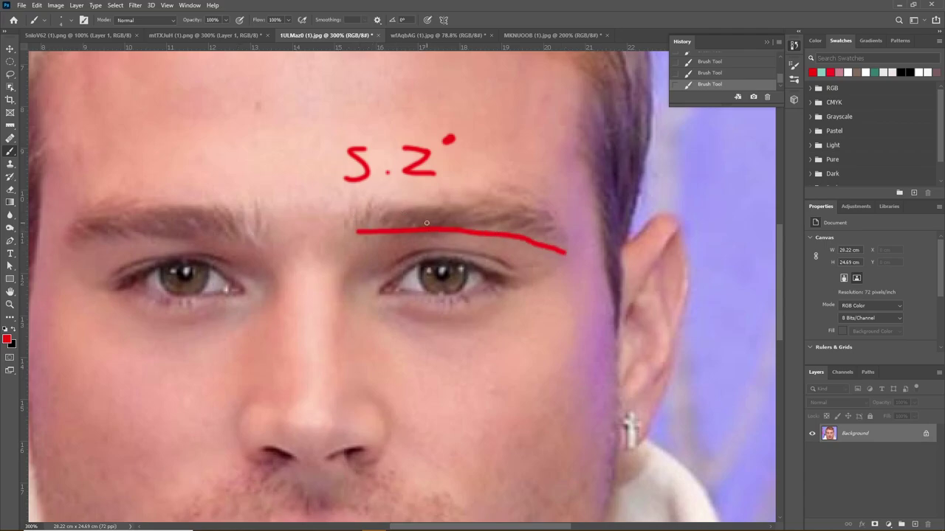
Undo the eyebrow line and the "5.2°" note.
{"action": "key", "text": "ctrl+z"}
{"action": "key", "text": "ctrl+z"}
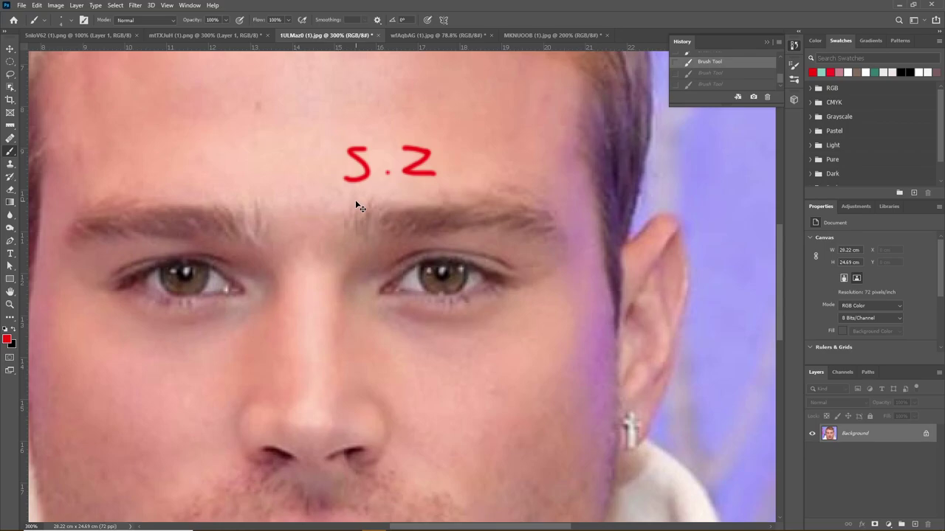
{"action": "key", "text": "ctrl+z"}
{"action": "key", "text": "ctrl+z"}
{"action": "key", "text": "ctrl+z"}
{"action": "key", "text": "ctrl+z"}
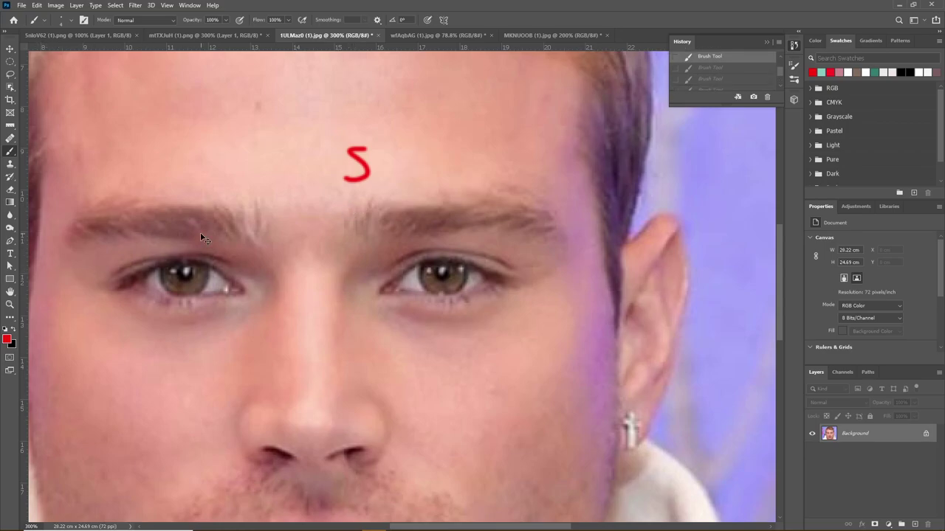
Show the face at 200% and write "92.2%" in red across the cheek below the eye.
{"action": "double_click", "coordinate": [10, 293]}
{"action": "left_click", "coordinate": [10, 304]}
{"action": "left_click", "coordinate": [407, 251]}
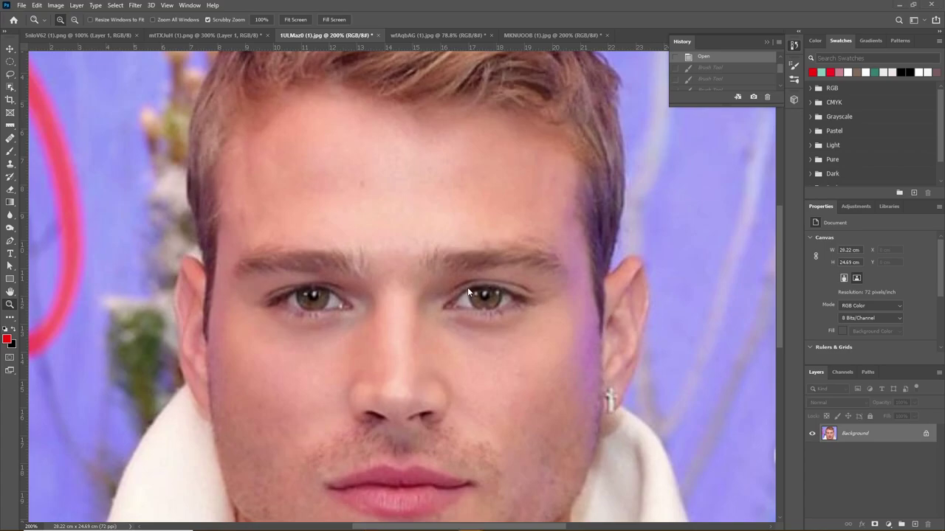
{"action": "key", "text": "b"}
{"action": "scroll", "coordinate": [415, 319], "scroll_direction": "down", "scroll_amount": 2}
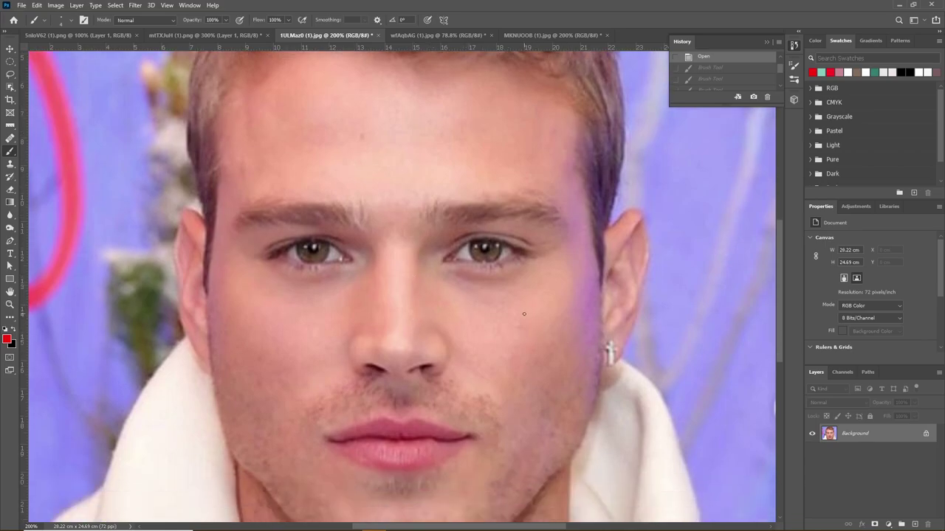
{"action": "mouse_move", "coordinate": [513, 313]}
{"action": "left_mouse_down"}
{"action": "mouse_move", "coordinate": [516, 334]}
{"action": "mouse_move", "coordinate": [537, 351]}
{"action": "mouse_move", "coordinate": [563, 348]}
{"action": "left_mouse_up"}
{"action": "left_click", "coordinate": [577, 342]}
{"action": "mouse_move", "coordinate": [581, 312]}
{"action": "left_mouse_down"}
{"action": "mouse_move", "coordinate": [584, 338]}
{"action": "mouse_move", "coordinate": [610, 343]}
{"action": "mouse_move", "coordinate": [668, 291]}
{"action": "left_mouse_up"}
{"action": "left_click", "coordinate": [632, 306]}
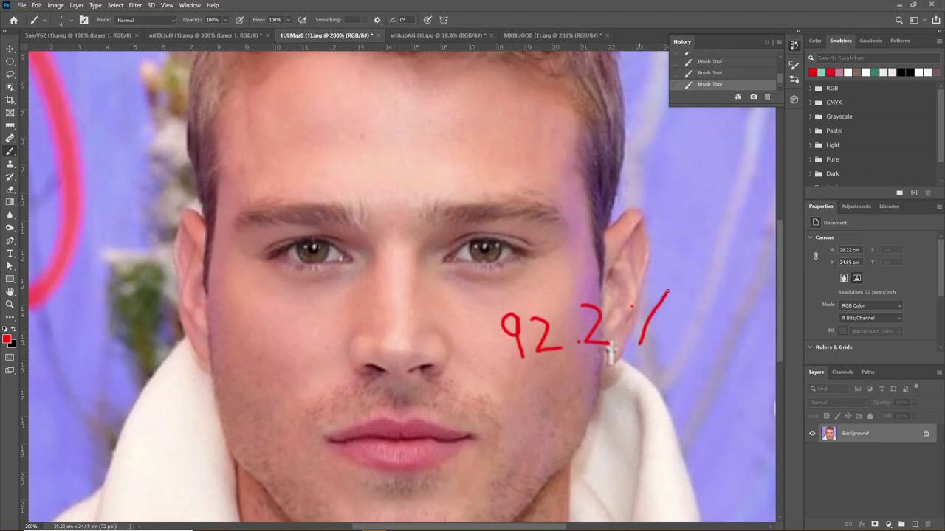
Fit the whole photo in view and undo the "92.2%" note.
{"action": "double_click", "coordinate": [9, 292]}
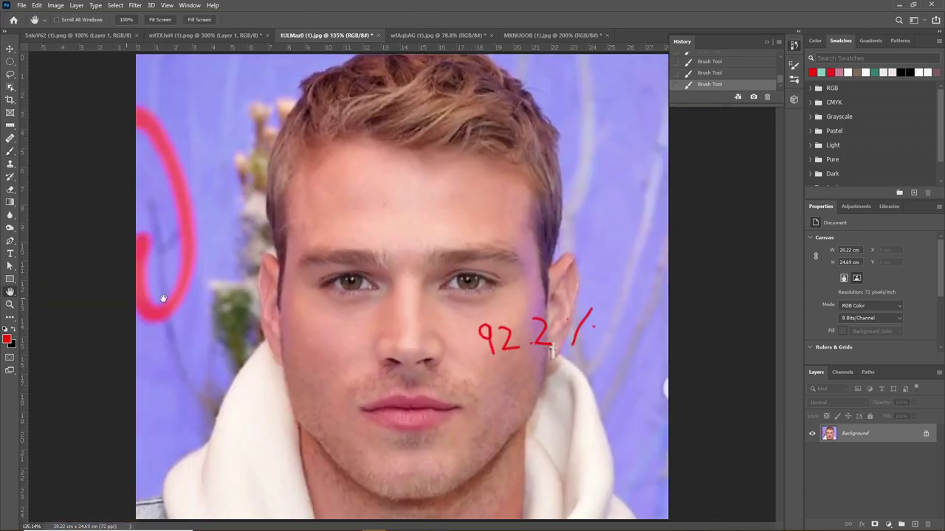
{"action": "key", "text": "ctrl+z"}
{"action": "key", "text": "ctrl+z"}
{"action": "key", "text": "ctrl+z"}
{"action": "key", "text": "ctrl+z"}
{"action": "key", "text": "ctrl+z"}
{"action": "key", "text": "ctrl+z"}
{"action": "key", "text": "ctrl+z"}
{"action": "key", "text": "ctrl+z"}
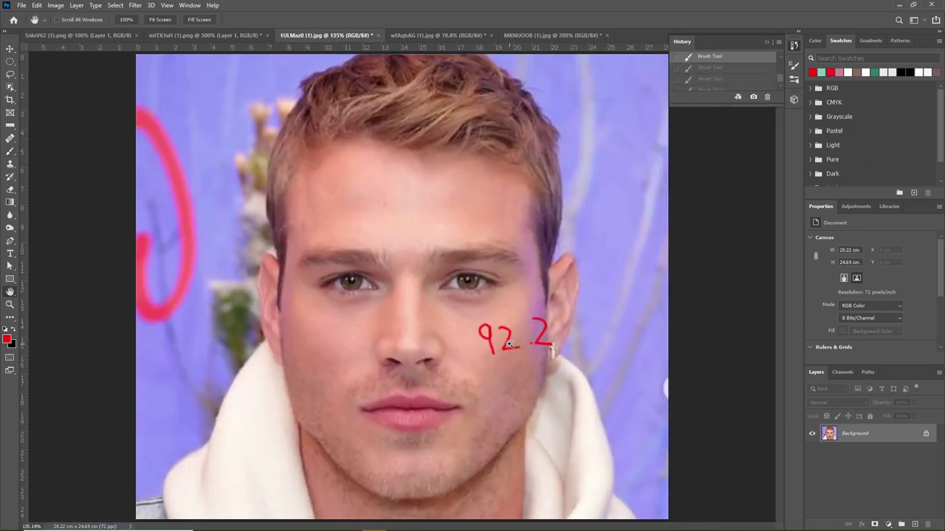
Write "85.1%" in red across the cheek and ear beside the nose.
{"action": "key", "text": "b"}
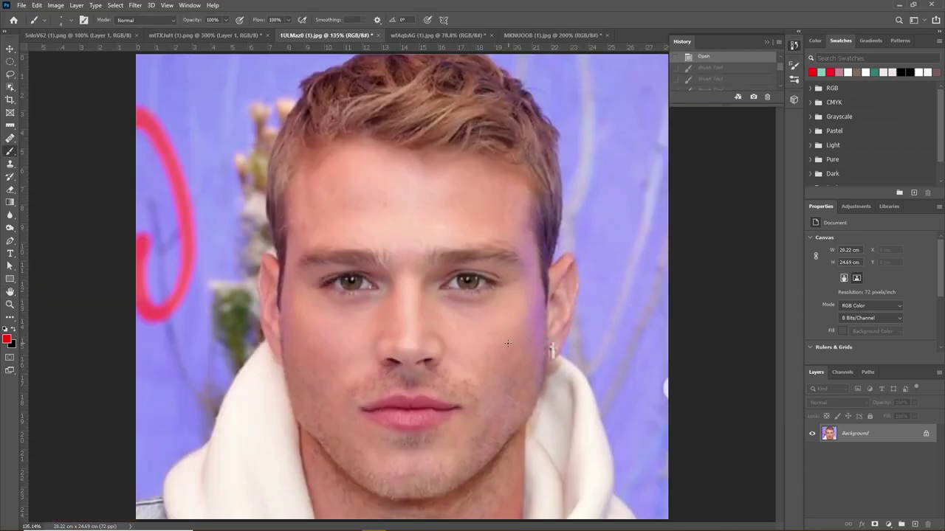
{"action": "mouse_move", "coordinate": [492, 325]}
{"action": "left_mouse_down"}
{"action": "mouse_move", "coordinate": [489, 337]}
{"action": "mouse_move", "coordinate": [523, 323]}
{"action": "mouse_move", "coordinate": [507, 349]}
{"action": "left_mouse_up"}
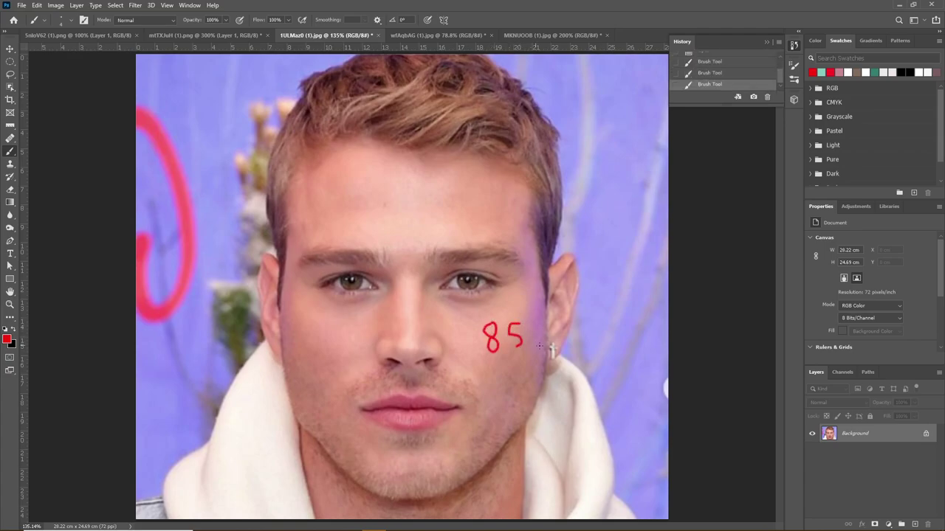
{"action": "mouse_move", "coordinate": [552, 326]}
{"action": "left_mouse_down"}
{"action": "mouse_move", "coordinate": [561, 347]}
{"action": "mouse_move", "coordinate": [575, 345]}
{"action": "left_mouse_up"}
{"action": "left_click", "coordinate": [539, 347]}
{"action": "left_click_drag", "start_coordinate": [588, 347], "coordinate": [602, 321]}
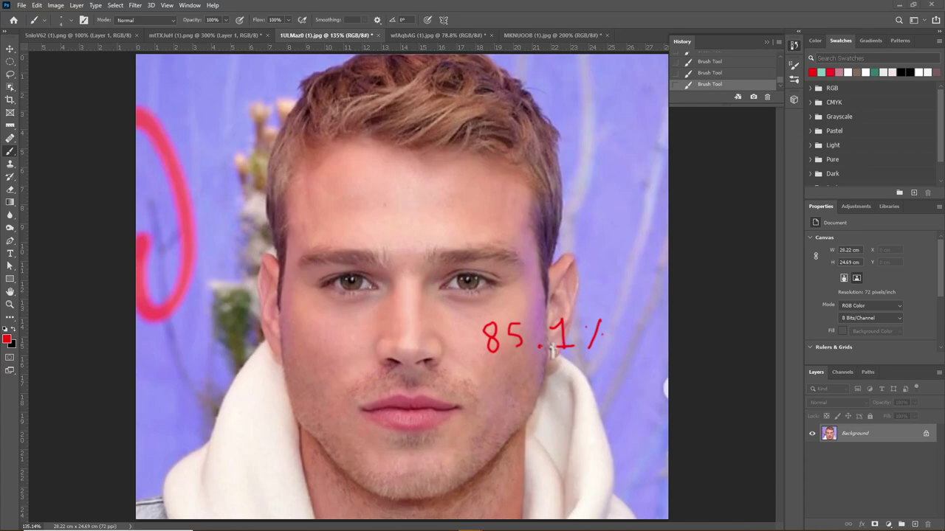
Write the ranking "#12/22" in red across the opposite cheek, level with the "85.1%" note.
{"action": "mouse_move", "coordinate": [211, 316]}
{"action": "left_mouse_down"}
{"action": "mouse_move", "coordinate": [207, 339]}
{"action": "mouse_move", "coordinate": [218, 337]}
{"action": "left_mouse_up"}
{"action": "left_click_drag", "start_coordinate": [192, 326], "coordinate": [237, 325]}
{"action": "left_click_drag", "start_coordinate": [202, 334], "coordinate": [251, 333]}
{"action": "mouse_move", "coordinate": [266, 314]}
{"action": "left_mouse_down"}
{"action": "mouse_move", "coordinate": [270, 340]}
{"action": "mouse_move", "coordinate": [318, 337]}
{"action": "mouse_move", "coordinate": [344, 305]}
{"action": "left_mouse_up"}
{"action": "left_click_drag", "start_coordinate": [338, 319], "coordinate": [353, 341]}
{"action": "mouse_move", "coordinate": [357, 322]}
{"action": "left_mouse_down"}
{"action": "mouse_move", "coordinate": [370, 324]}
{"action": "mouse_move", "coordinate": [378, 341]}
{"action": "left_mouse_up"}
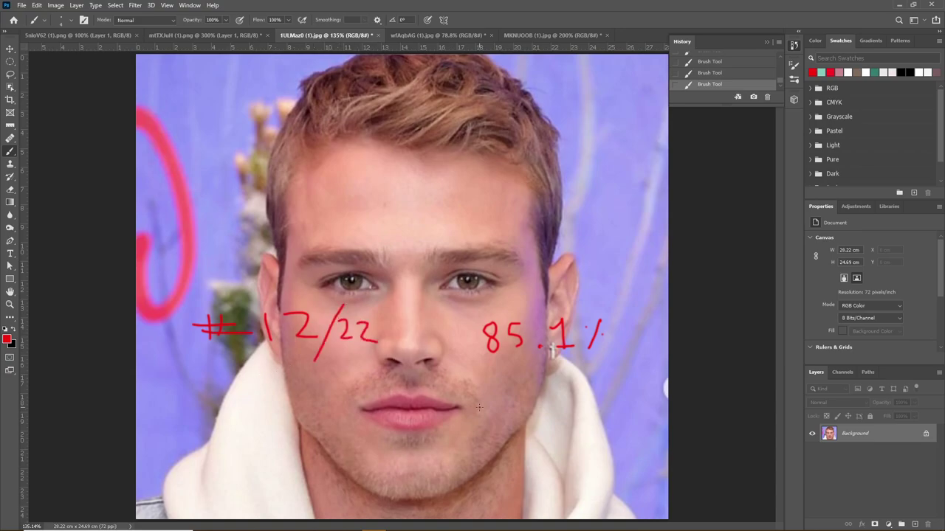